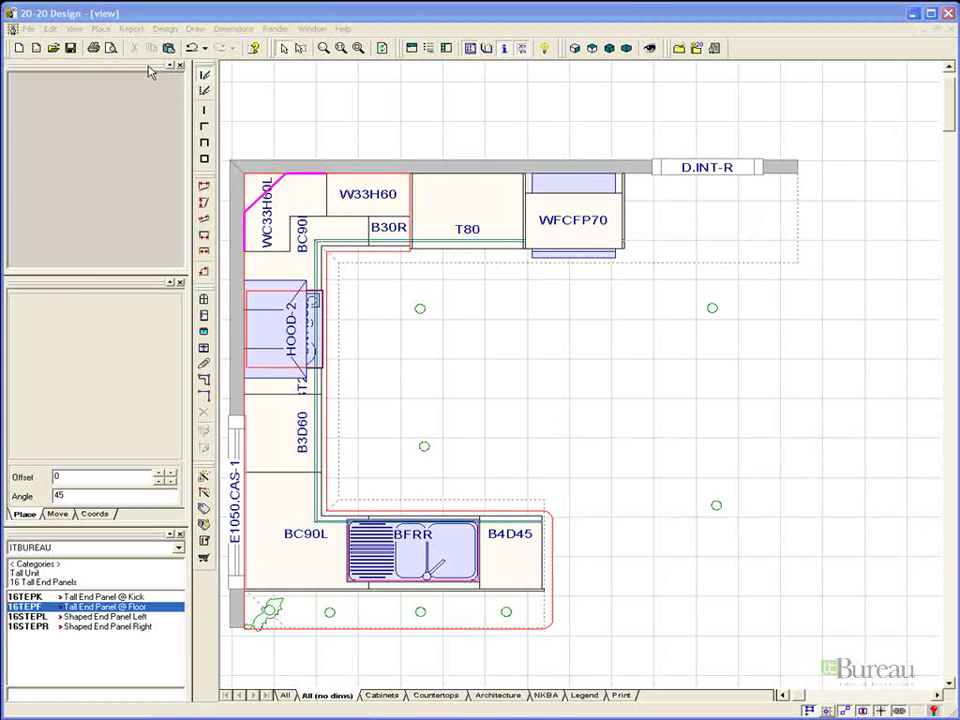
Add an elevation area to the kitchen floor plan.
{"action": "left_click", "coordinate": [84, 34]}
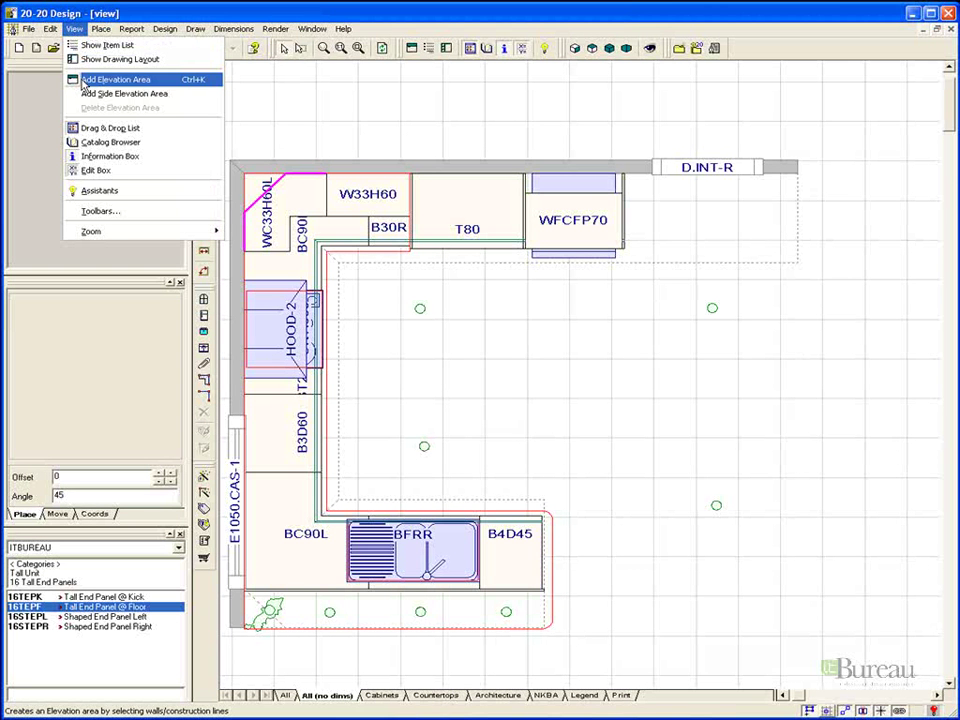
{"action": "left_click", "coordinate": [284, 103]}
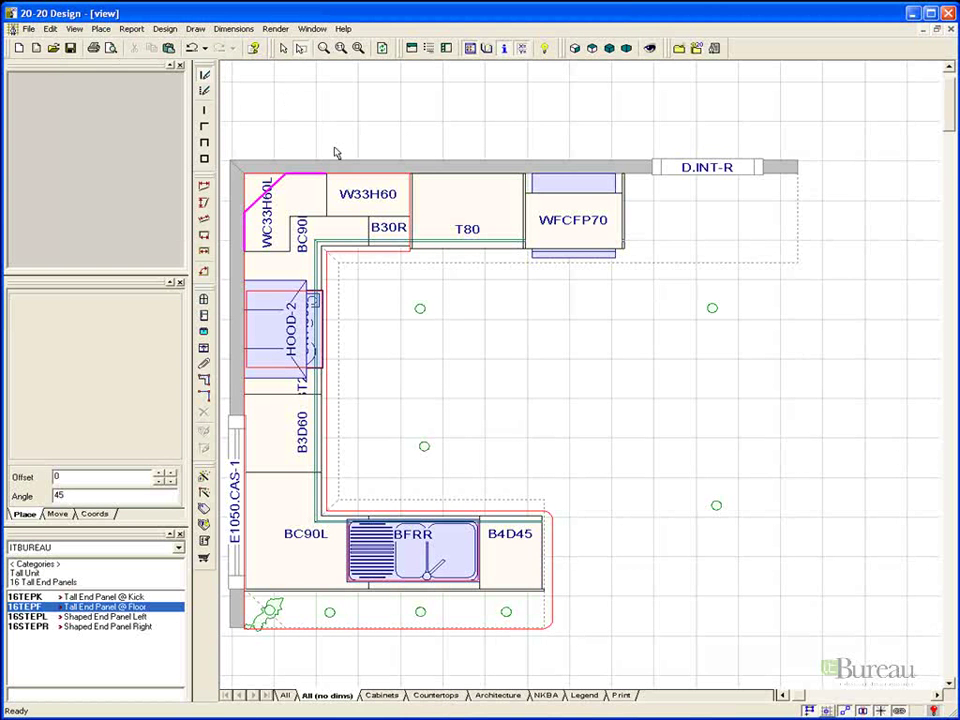
{"action": "right_click", "coordinate": [519, 373]}
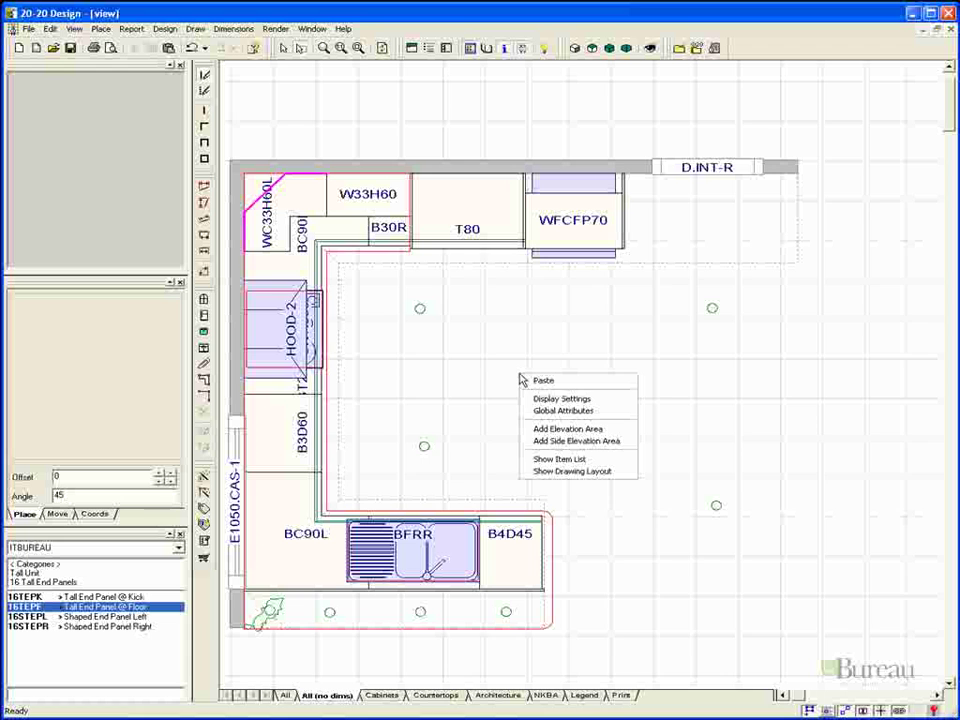
{"action": "left_click", "coordinate": [549, 430]}
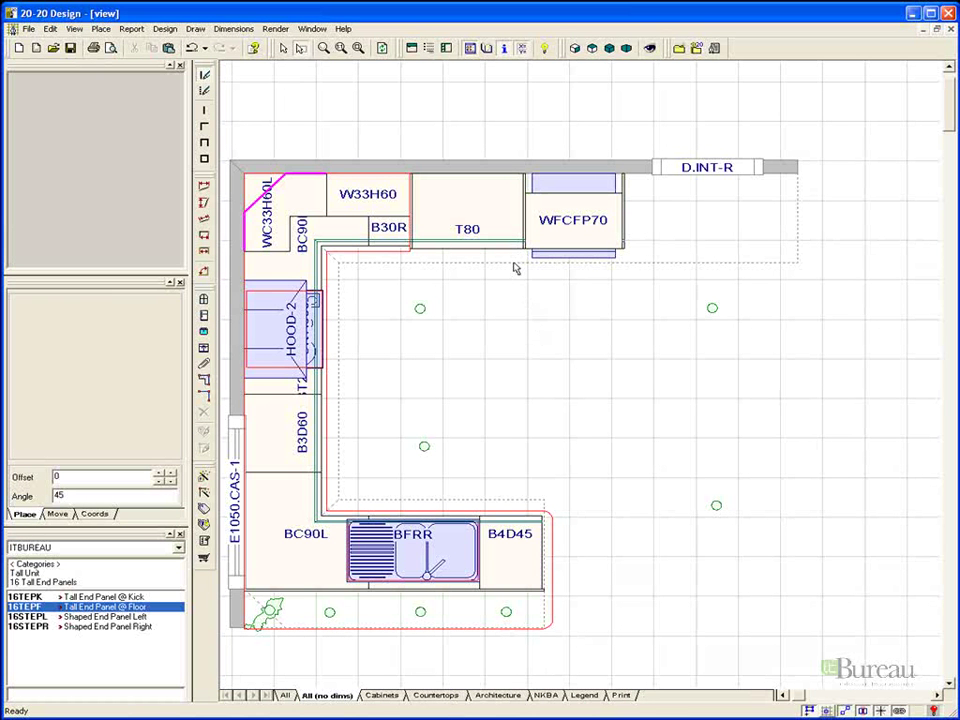
Create an elevation view of the top wall's cabinets.
{"action": "left_click", "coordinate": [341, 265]}
{"action": "right_click", "coordinate": [507, 302]}
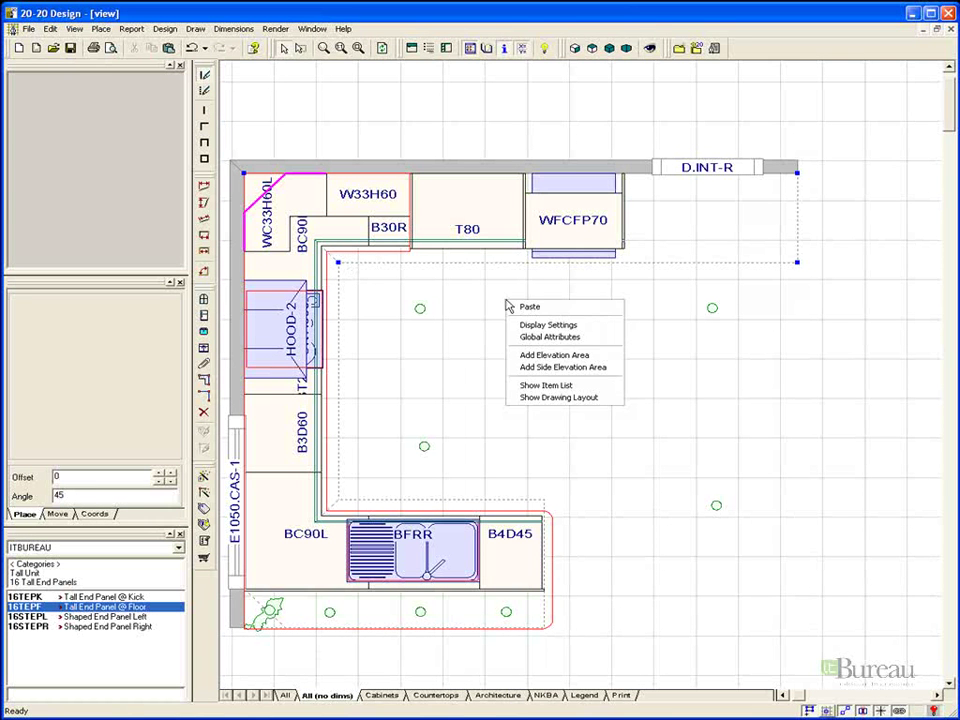
{"action": "left_click", "coordinate": [540, 355]}
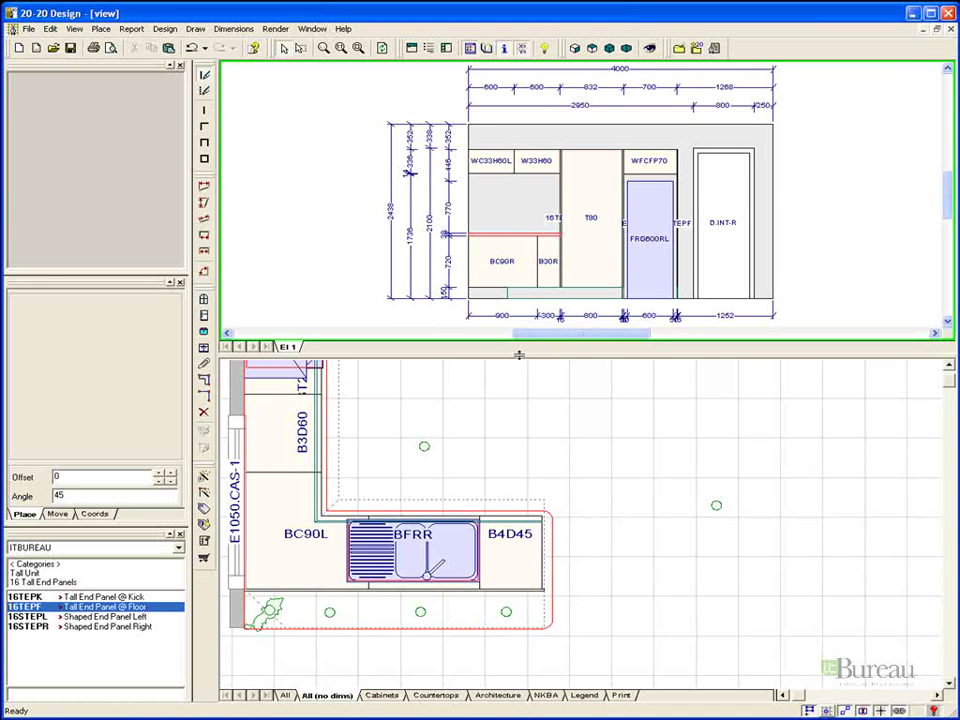
Shorten the elevation pane and zoom to fit the whole 4000 x 2438 wall.
{"action": "left_click_drag", "start_coordinate": [520, 355], "coordinate": [520, 332]}
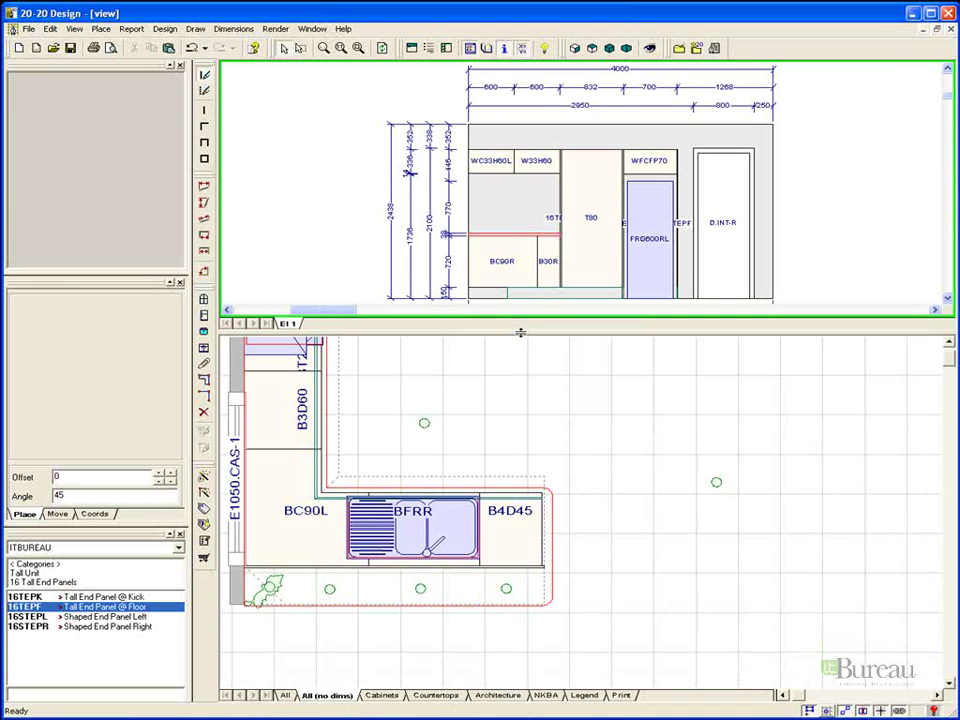
{"action": "left_click", "coordinate": [358, 47]}
{"action": "left_click_drag", "start_coordinate": [368, 93], "coordinate": [641, 279]}
{"action": "scroll", "coordinate": [572, 255], "scroll_direction": "up", "scroll_amount": 2}
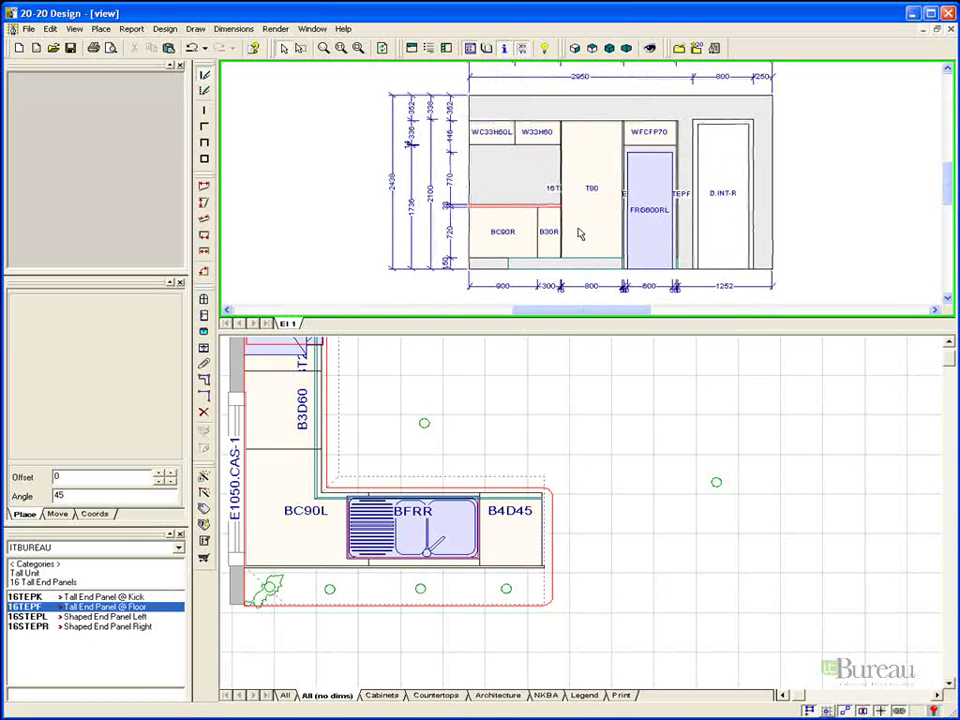
{"action": "scroll", "coordinate": [580, 242], "scroll_direction": "down", "scroll_amount": 1}
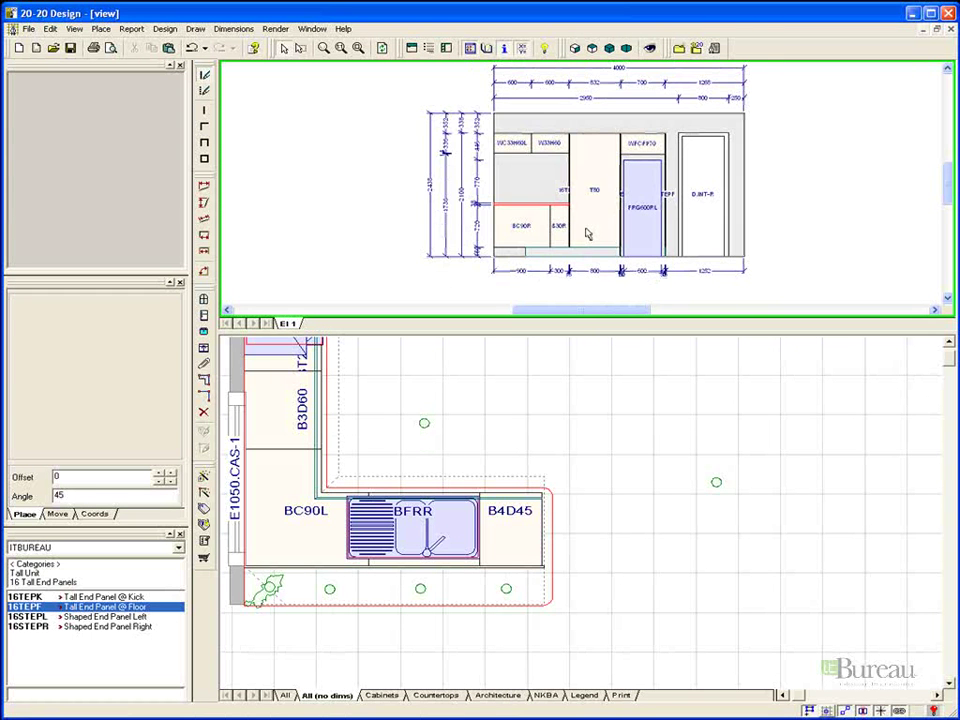
Pan both views, select and deselect cabinet B3D60, then zoom out to the full L-shaped plan.
{"action": "mouse_move", "coordinate": [578, 243]}
{"action": "middle_mouse_down"}
{"action": "mouse_move", "coordinate": [619, 261]}
{"action": "mouse_move", "coordinate": [579, 262]}
{"action": "middle_mouse_up"}
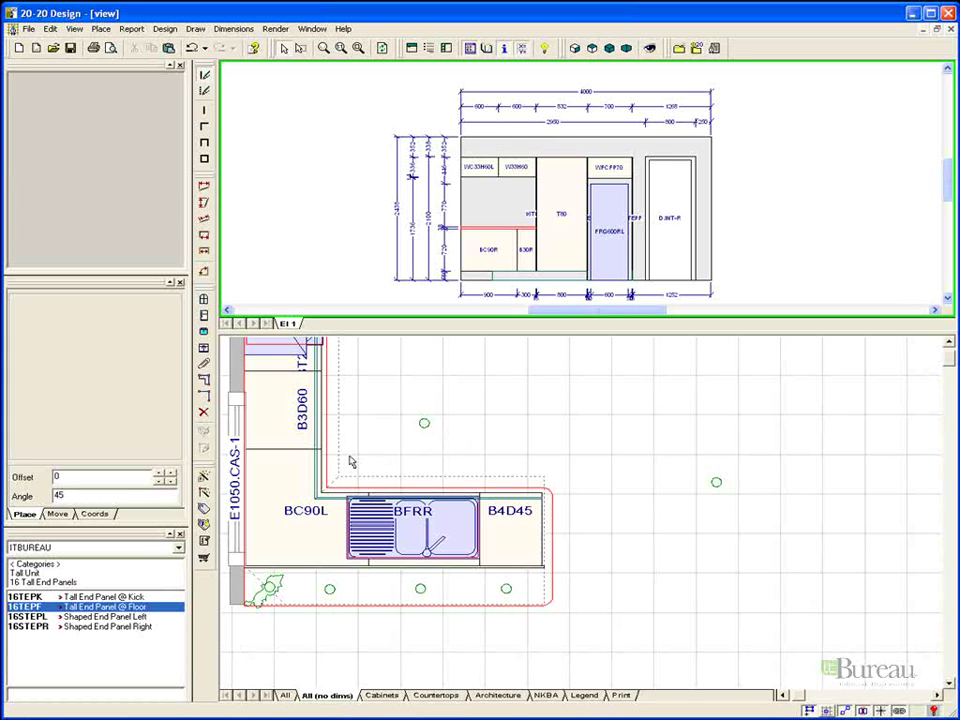
{"action": "left_click_drag", "start_coordinate": [953, 366], "coordinate": [953, 355]}
{"action": "left_click", "coordinate": [284, 476]}
{"action": "left_click", "coordinate": [350, 505]}
{"action": "middle_click_drag", "start_coordinate": [297, 588], "coordinate": [395, 653]}
{"action": "scroll", "coordinate": [395, 653], "scroll_direction": "down", "scroll_amount": 4}
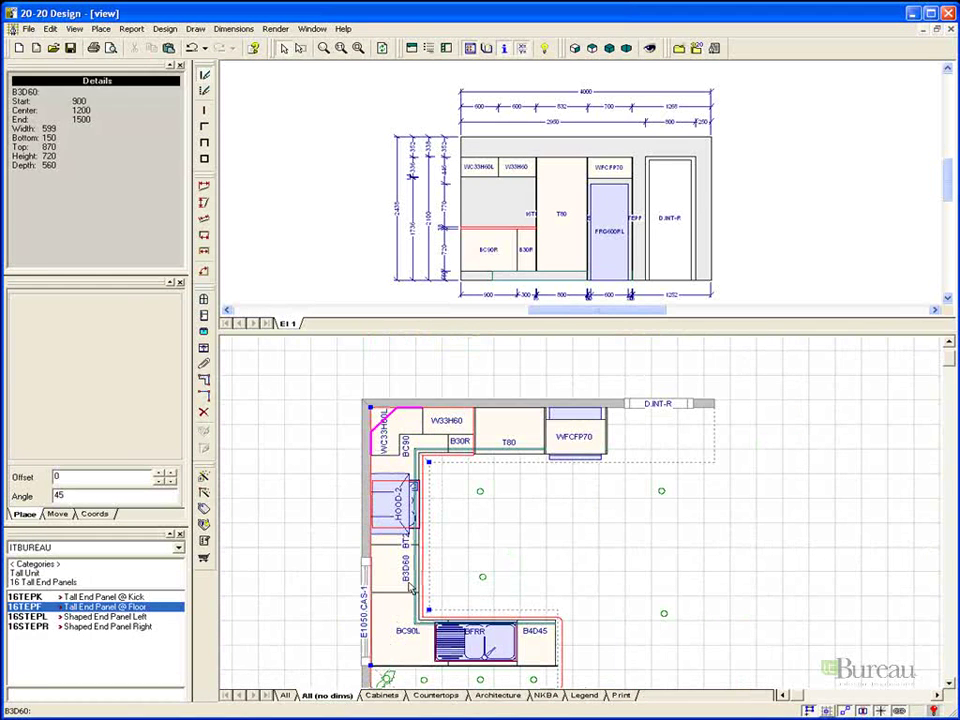
Delete the INV.LT item and create elevations of the left and bottom walls.
{"action": "right_click", "coordinate": [478, 496]}
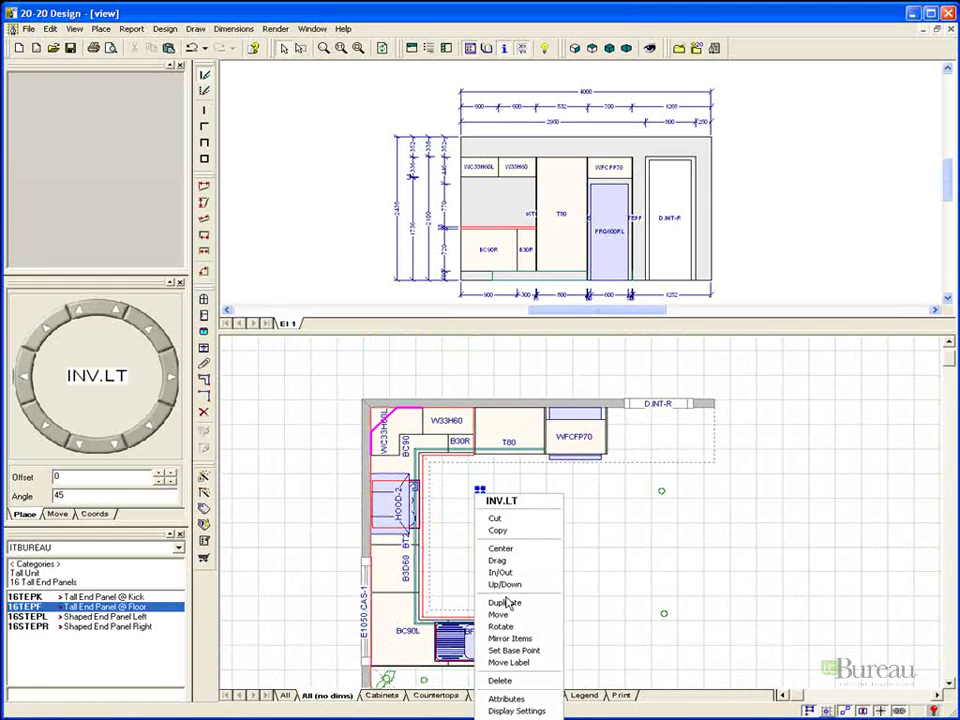
{"action": "left_click", "coordinate": [535, 682]}
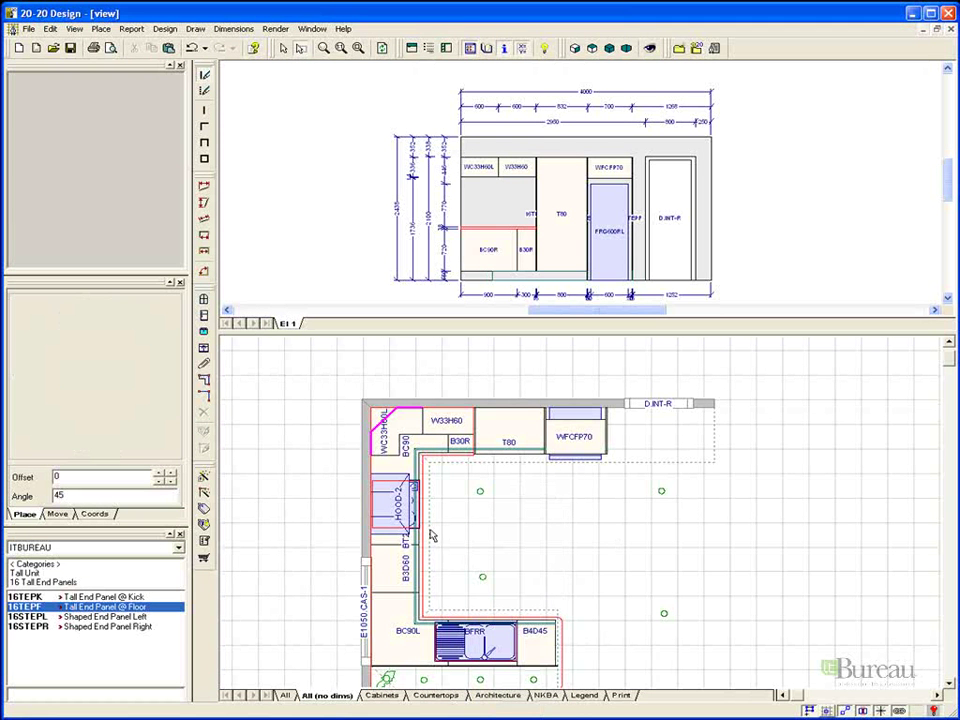
{"action": "right_click", "coordinate": [538, 519]}
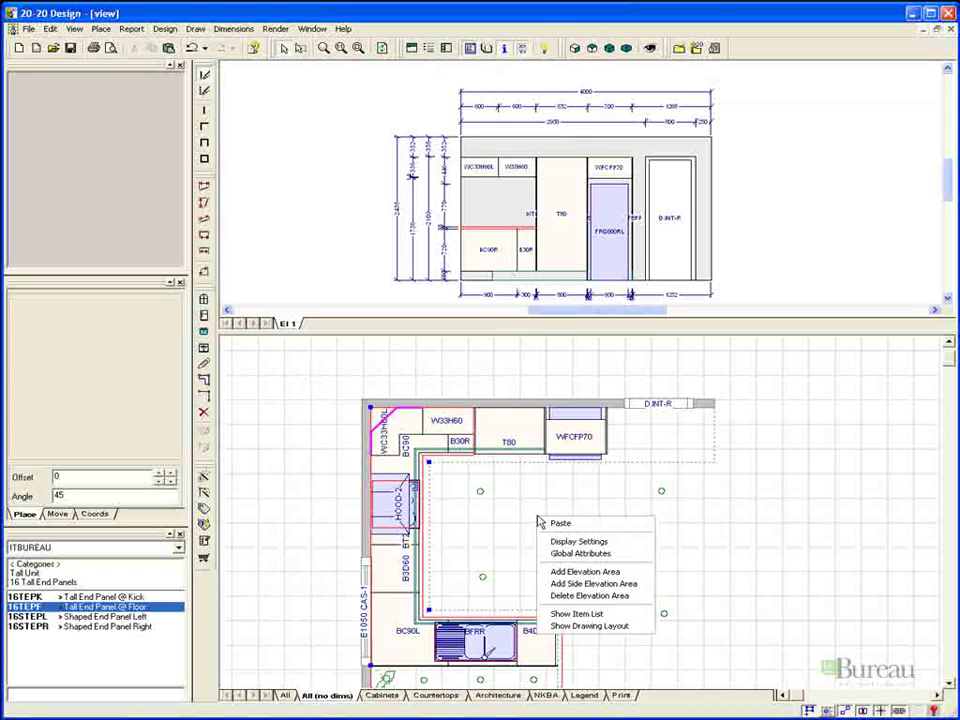
{"action": "left_click", "coordinate": [576, 572]}
{"action": "left_click", "coordinate": [479, 616]}
{"action": "right_click", "coordinate": [572, 524]}
{"action": "left_click", "coordinate": [585, 572]}
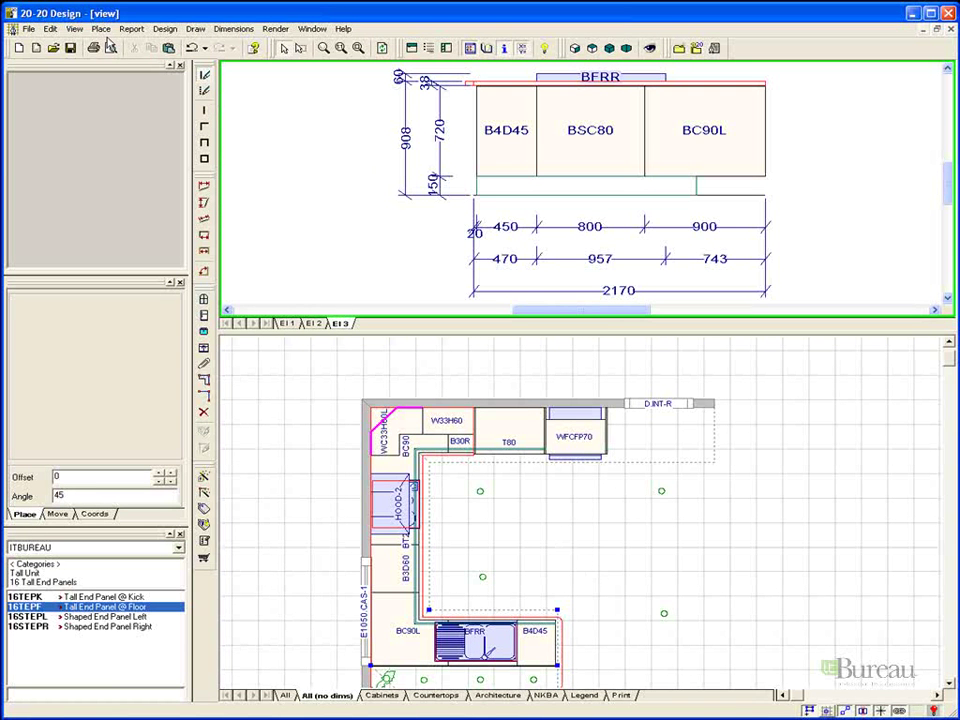
Add a side elevation area cutting through cabinet B3D60.
{"action": "left_click", "coordinate": [76, 30]}
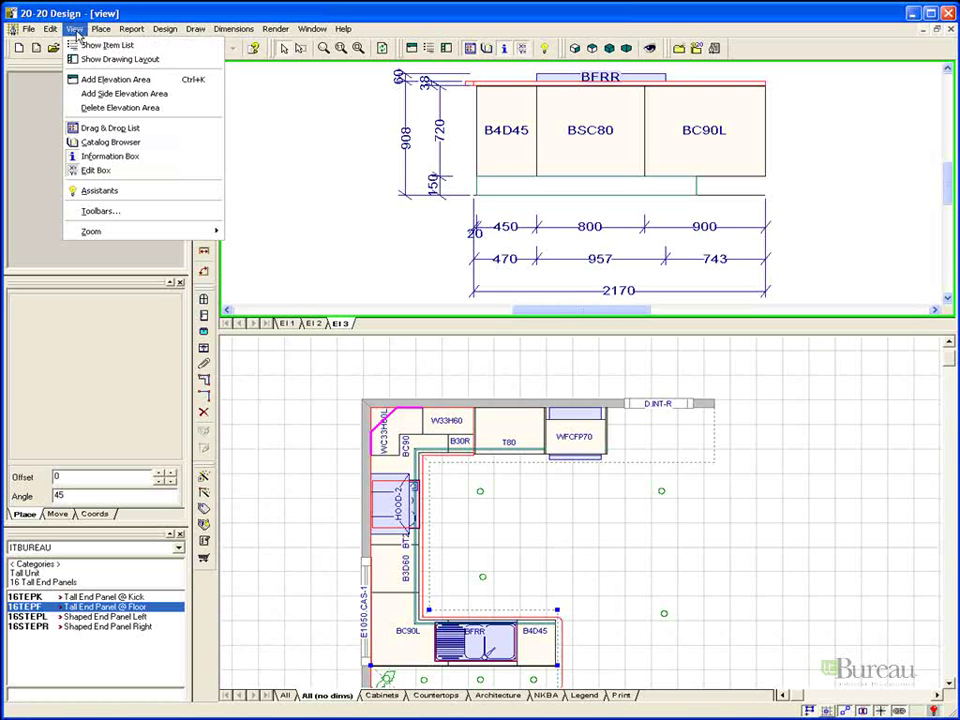
{"action": "left_click", "coordinate": [88, 93]}
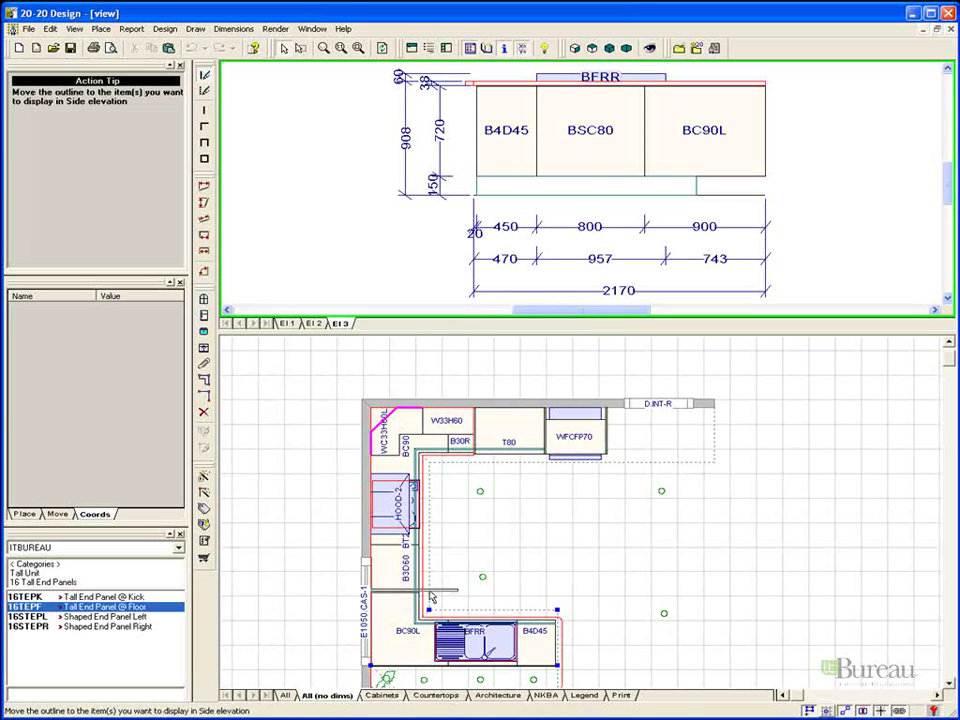
{"action": "left_click", "coordinate": [378, 591]}
{"action": "left_click", "coordinate": [404, 597]}
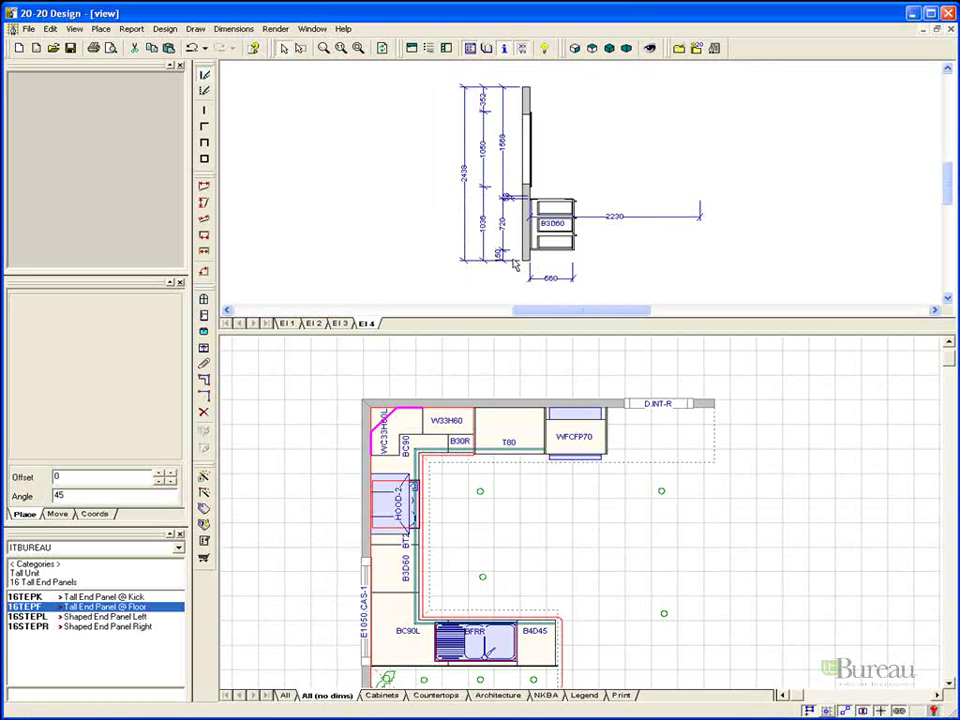
Zoom in on the side elevation, then switch back to the El 1 elevation.
{"action": "left_click", "coordinate": [358, 47]}
{"action": "left_click_drag", "start_coordinate": [396, 111], "coordinate": [669, 282]}
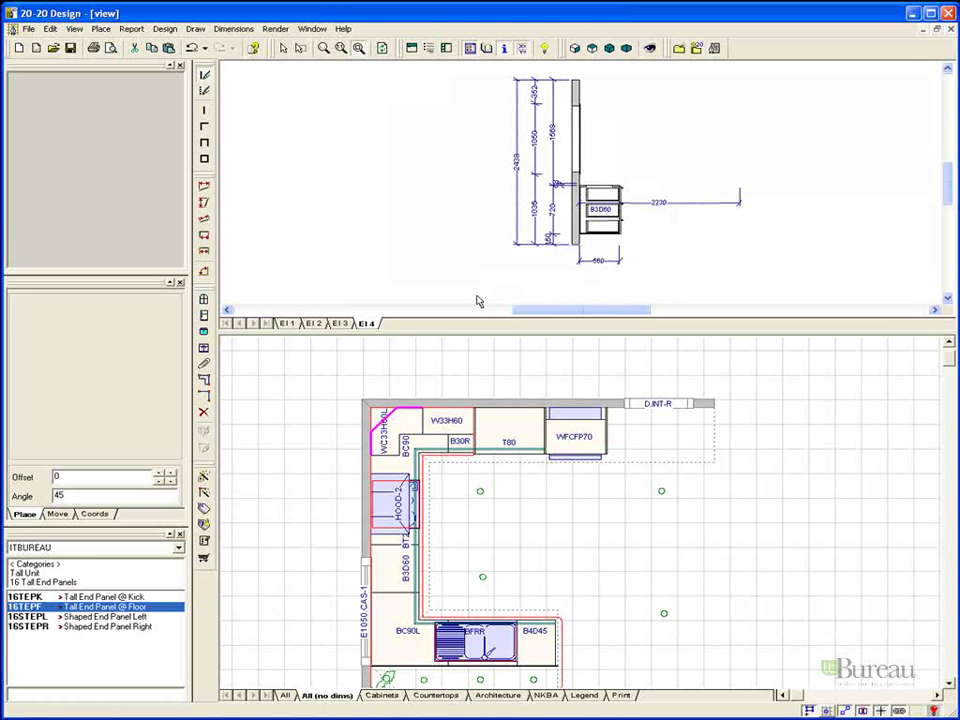
{"action": "left_click", "coordinate": [288, 324]}
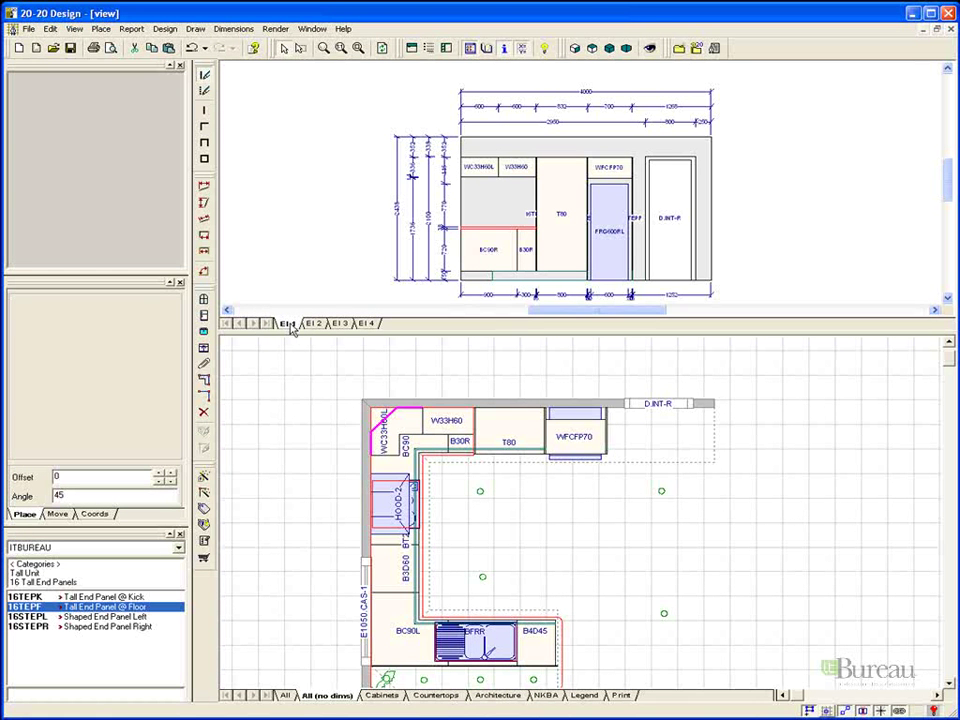
Set print preview to the selected tabs El 1–El 4 at a 1:30 scale ratio.
{"action": "left_click", "coordinate": [28, 29]}
{"action": "left_click", "coordinate": [65, 294]}
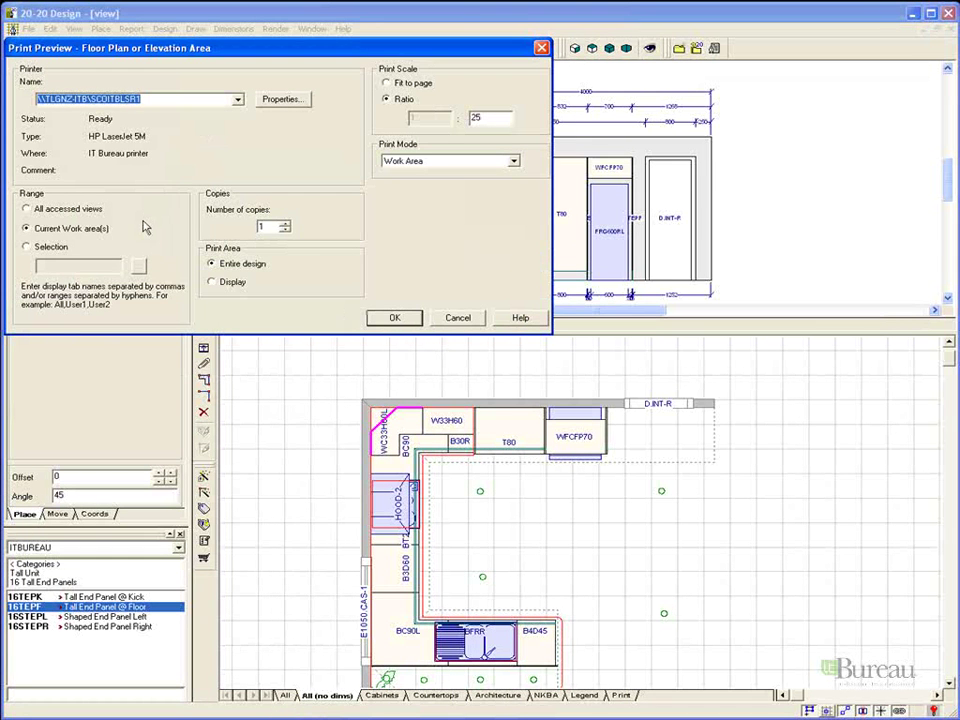
{"action": "left_click", "coordinate": [26, 248]}
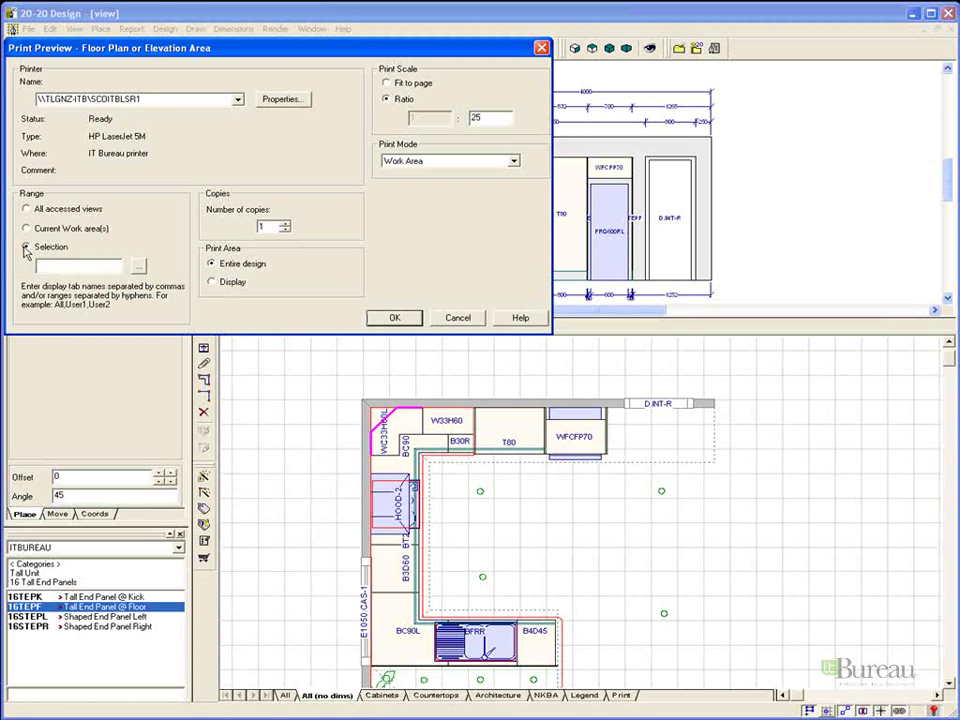
{"action": "left_click", "coordinate": [138, 267]}
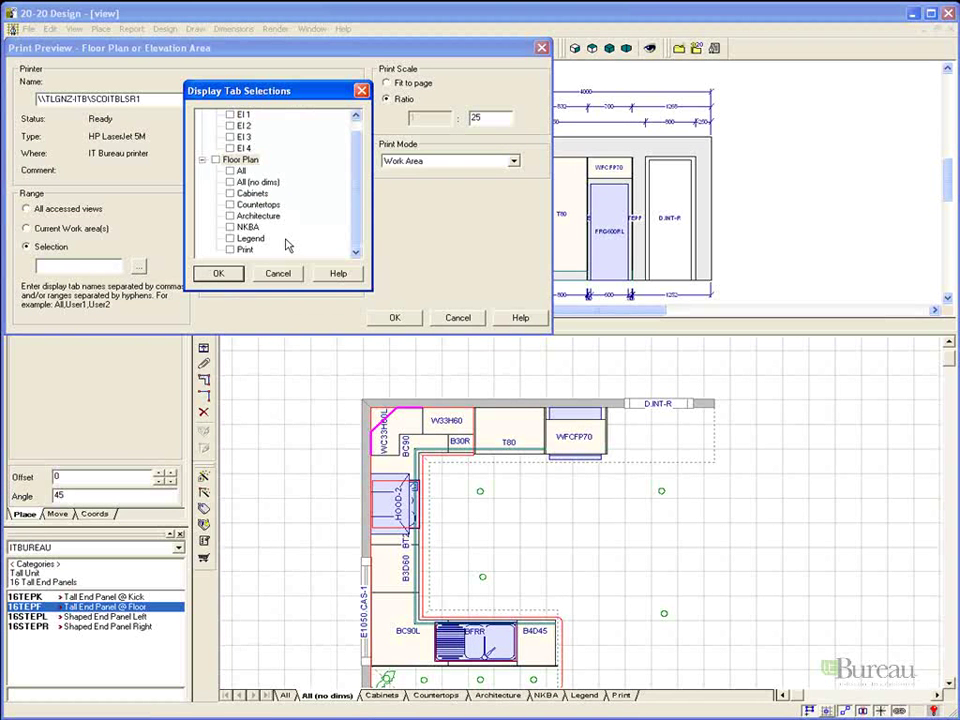
{"action": "left_click_drag", "start_coordinate": [356, 216], "coordinate": [358, 176]}
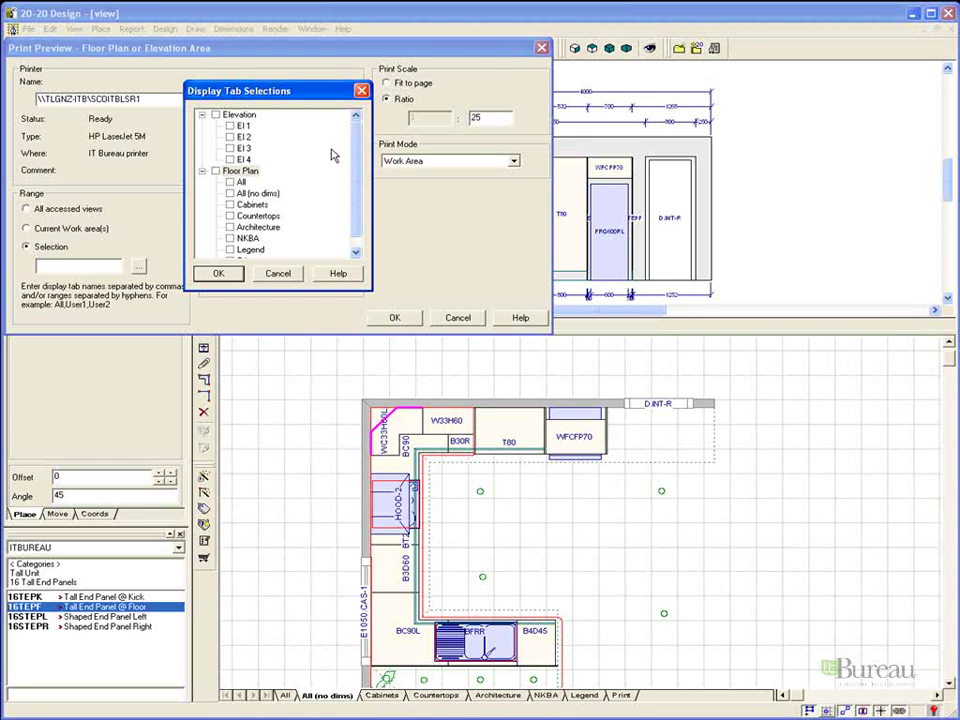
{"action": "left_click", "coordinate": [216, 115]}
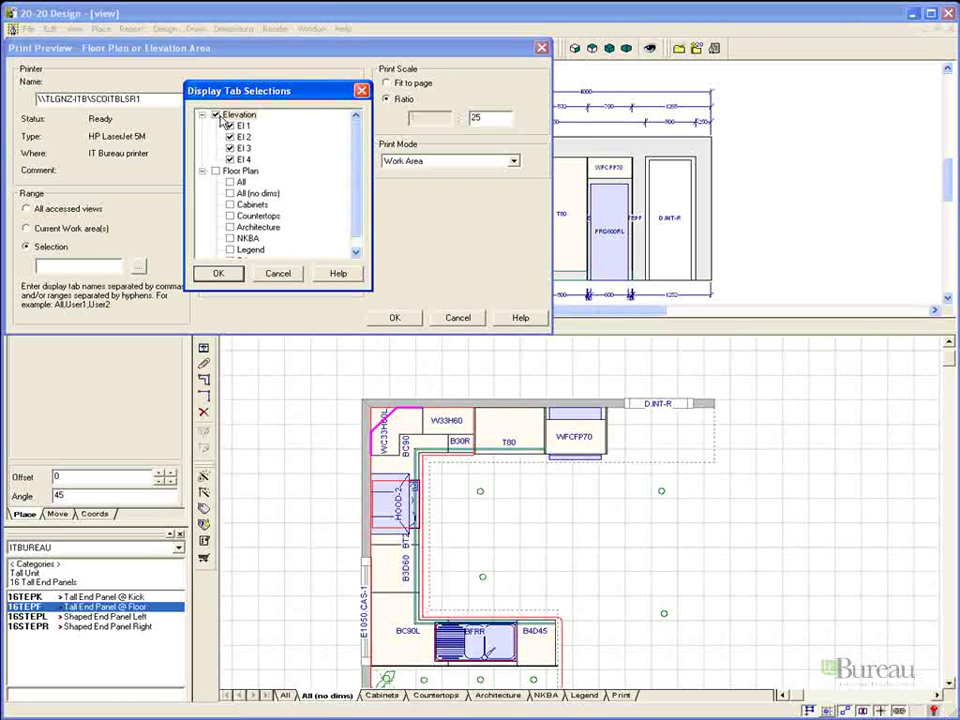
{"action": "left_click", "coordinate": [238, 273]}
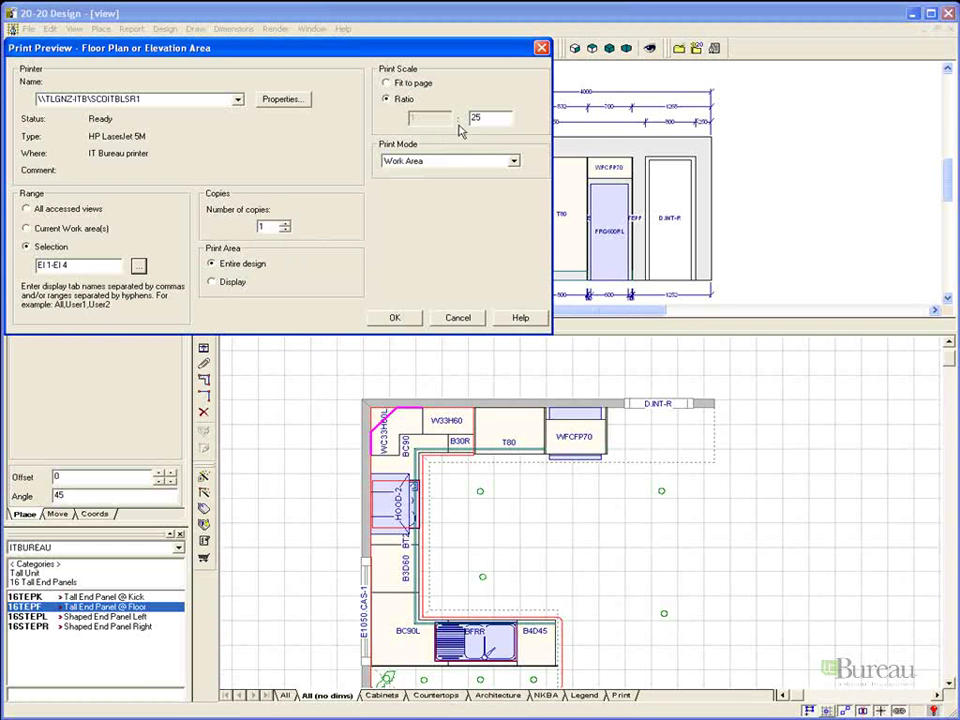
{"action": "left_click_drag", "start_coordinate": [486, 118], "coordinate": [430, 119]}
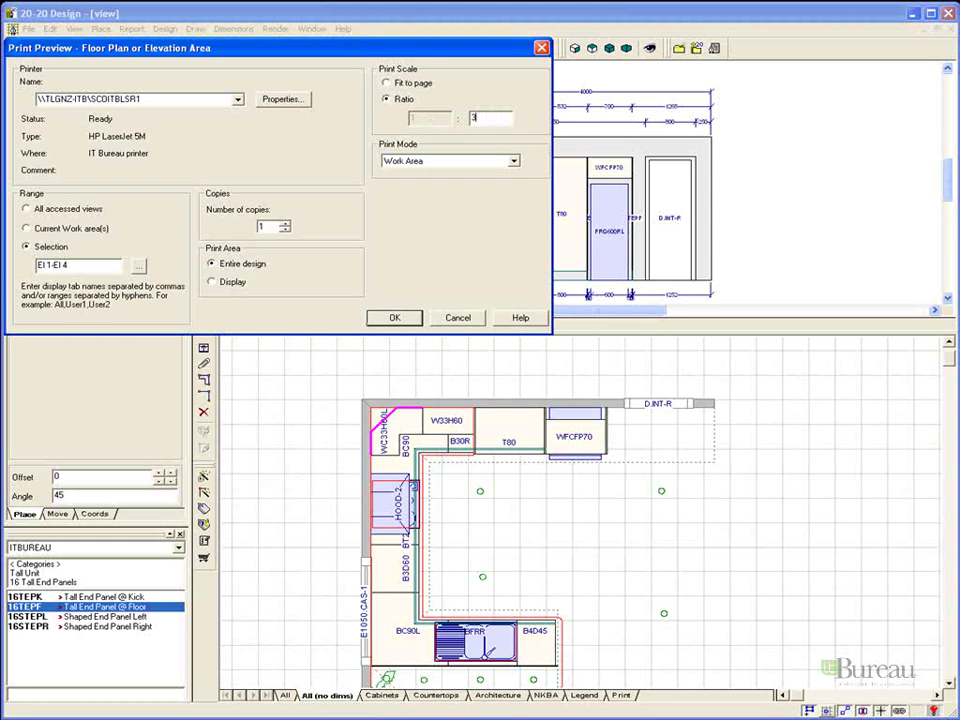
Preview the elevation pages, stepping forward to El 4 and back to El 1.
{"action": "left_click", "coordinate": [418, 318]}
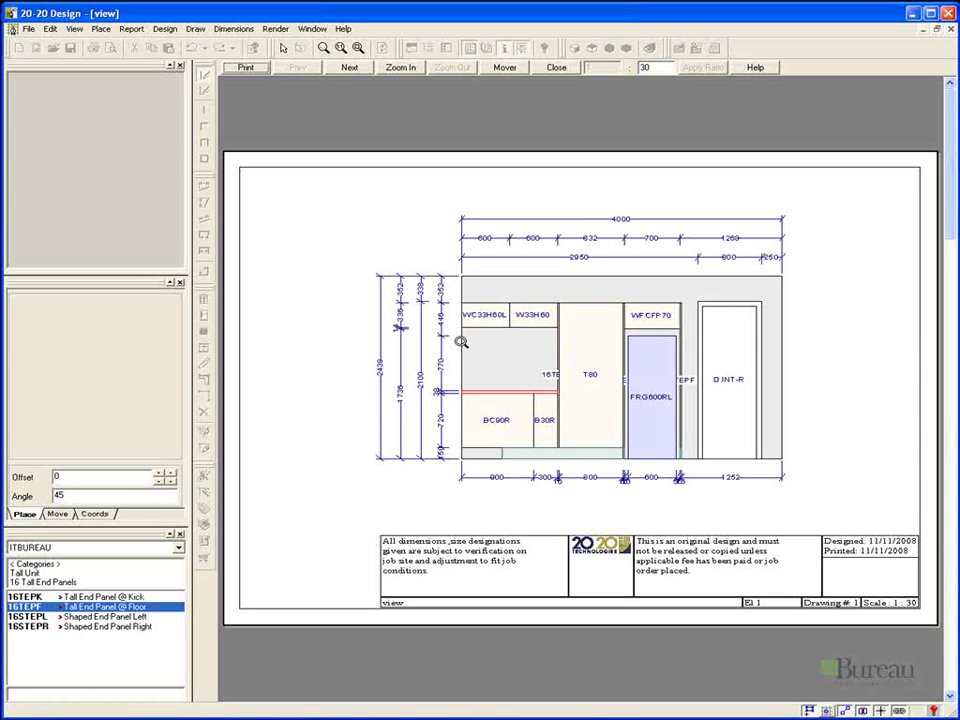
{"action": "left_click", "coordinate": [355, 70]}
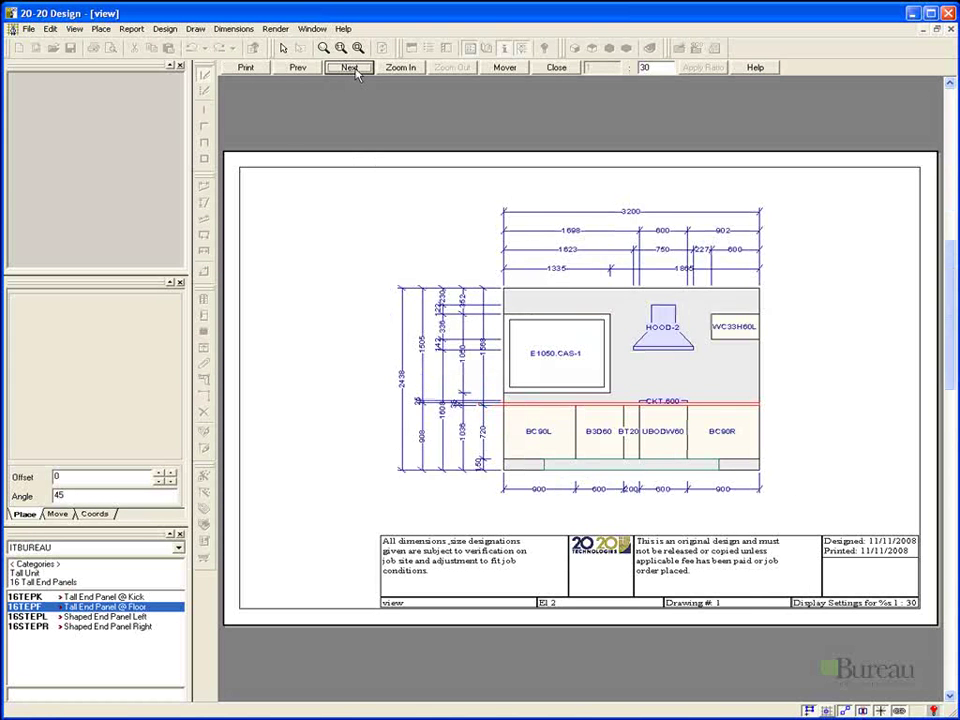
{"action": "left_click", "coordinate": [356, 71]}
{"action": "left_click", "coordinate": [356, 70]}
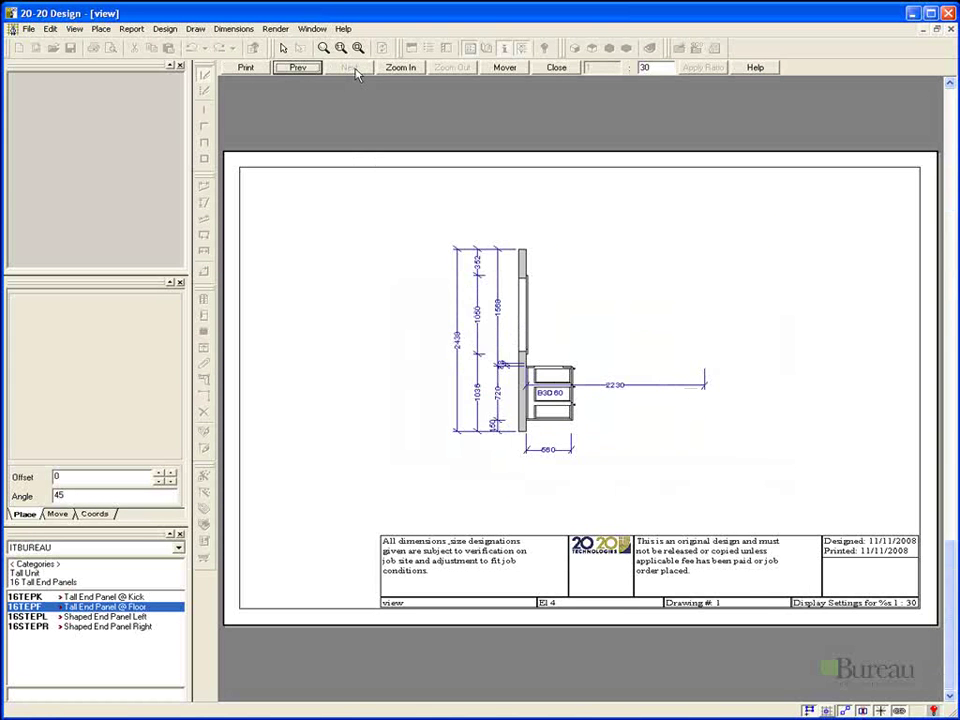
{"action": "left_click", "coordinate": [302, 68]}
{"action": "left_click", "coordinate": [316, 70]}
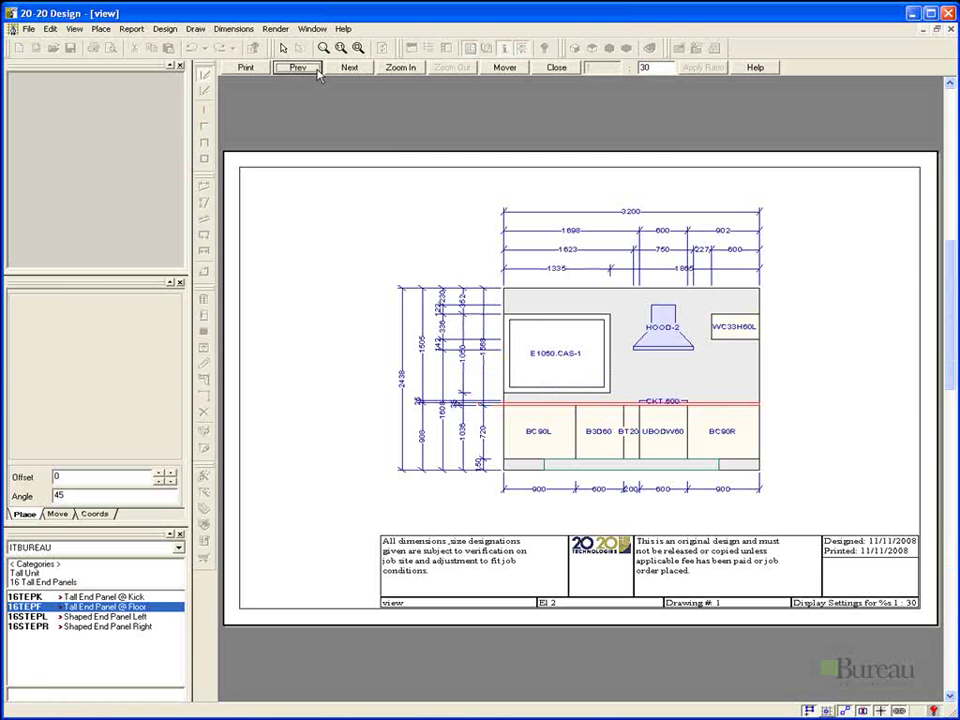
{"action": "left_click", "coordinate": [318, 70]}
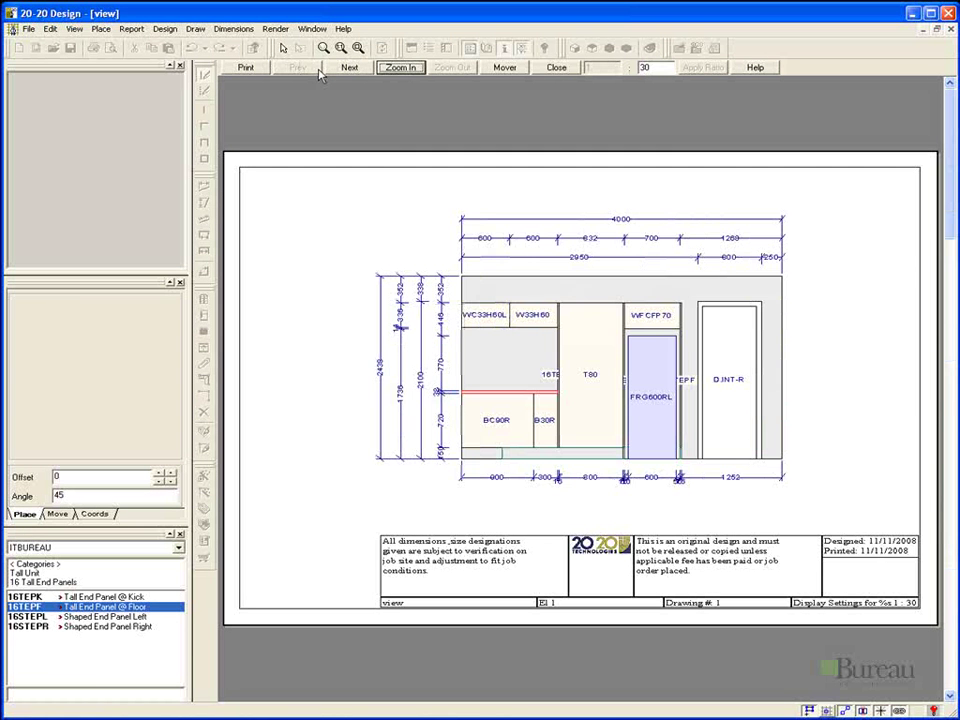
Reposition the El 1 drawing on the page and close the preview.
{"action": "left_click", "coordinate": [492, 69]}
{"action": "mouse_move", "coordinate": [508, 345]}
{"action": "left_mouse_down"}
{"action": "mouse_move", "coordinate": [667, 342]}
{"action": "mouse_move", "coordinate": [409, 277]}
{"action": "mouse_move", "coordinate": [540, 333]}
{"action": "left_mouse_up"}
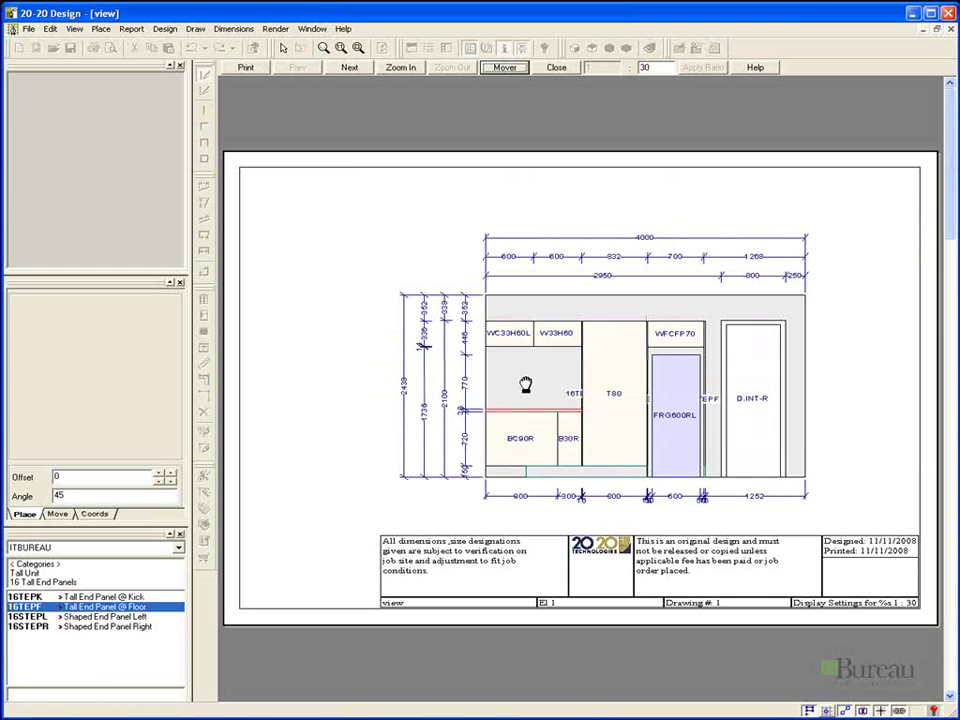
{"action": "left_click_drag", "start_coordinate": [526, 384], "coordinate": [495, 378]}
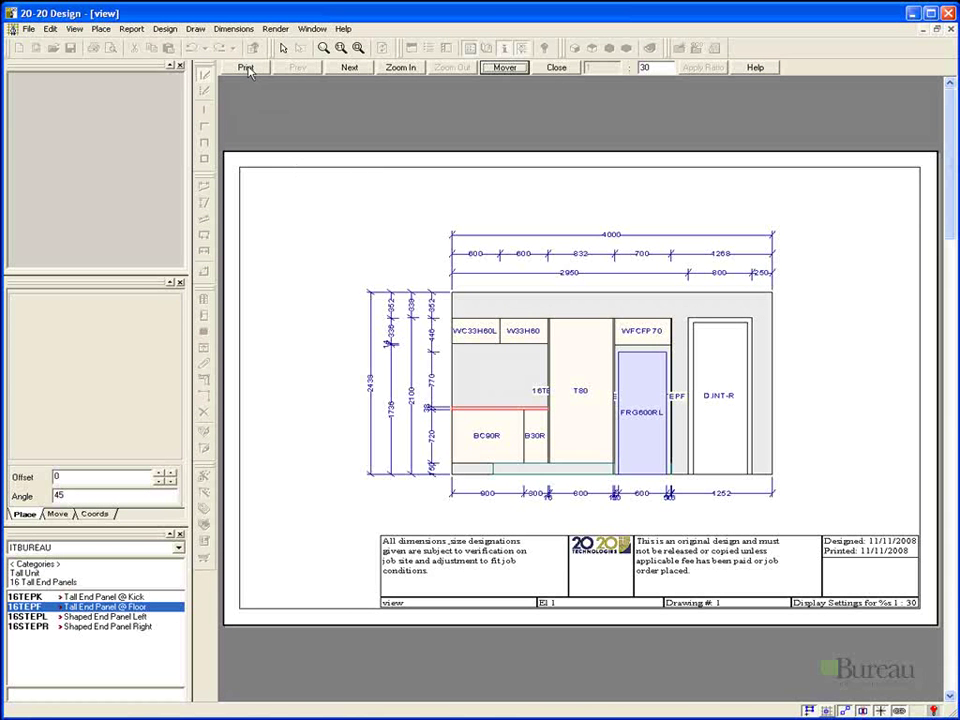
{"action": "left_click", "coordinate": [575, 69]}
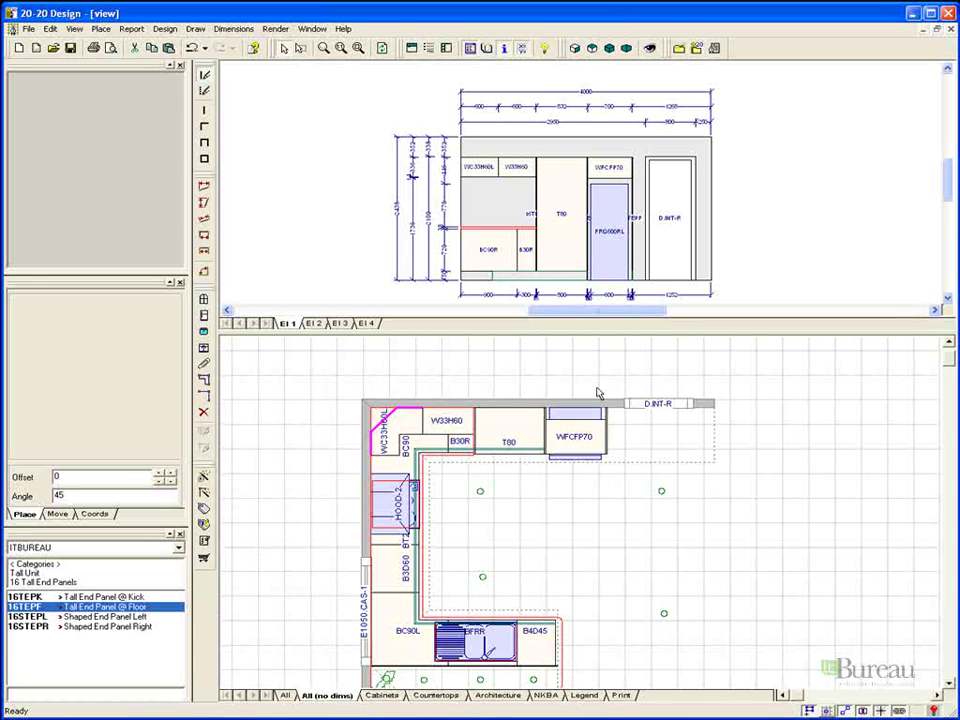
Delete the El 1 elevation area, then undo back until only the floor plan remains.
{"action": "right_click", "coordinate": [755, 395]}
{"action": "left_click", "coordinate": [786, 468]}
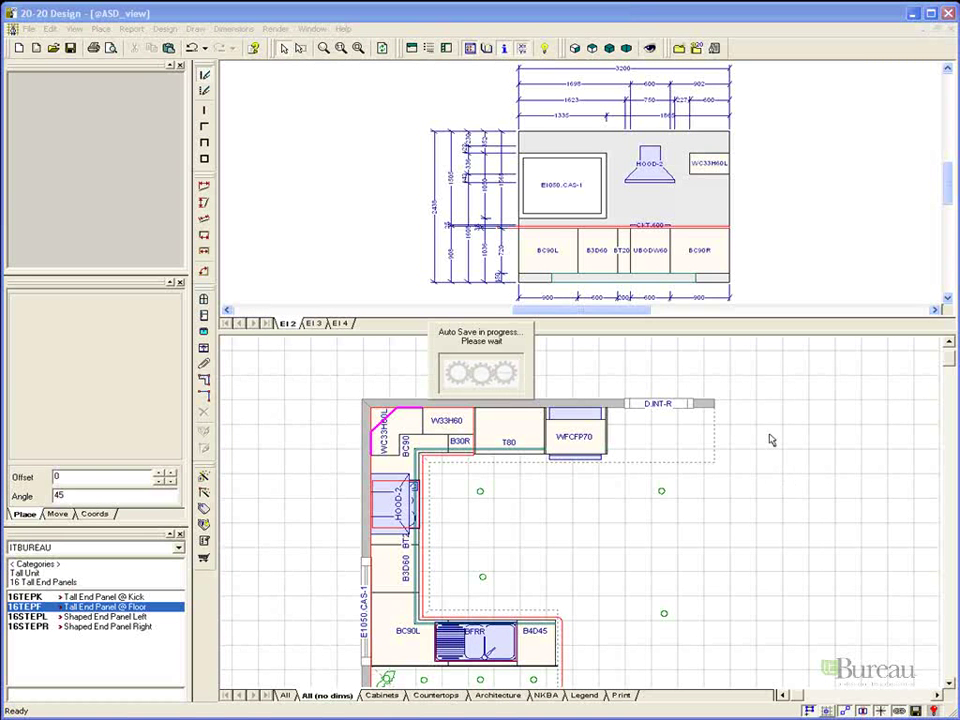
{"action": "left_click", "coordinate": [193, 48]}
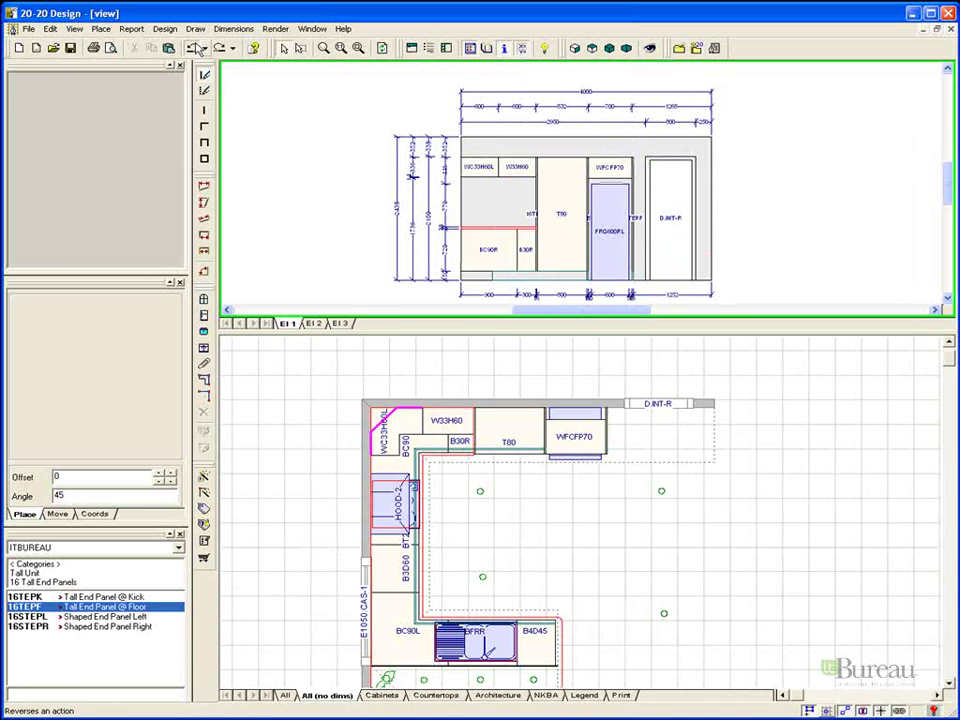
{"action": "left_click", "coordinate": [195, 48]}
{"action": "left_click", "coordinate": [197, 48]}
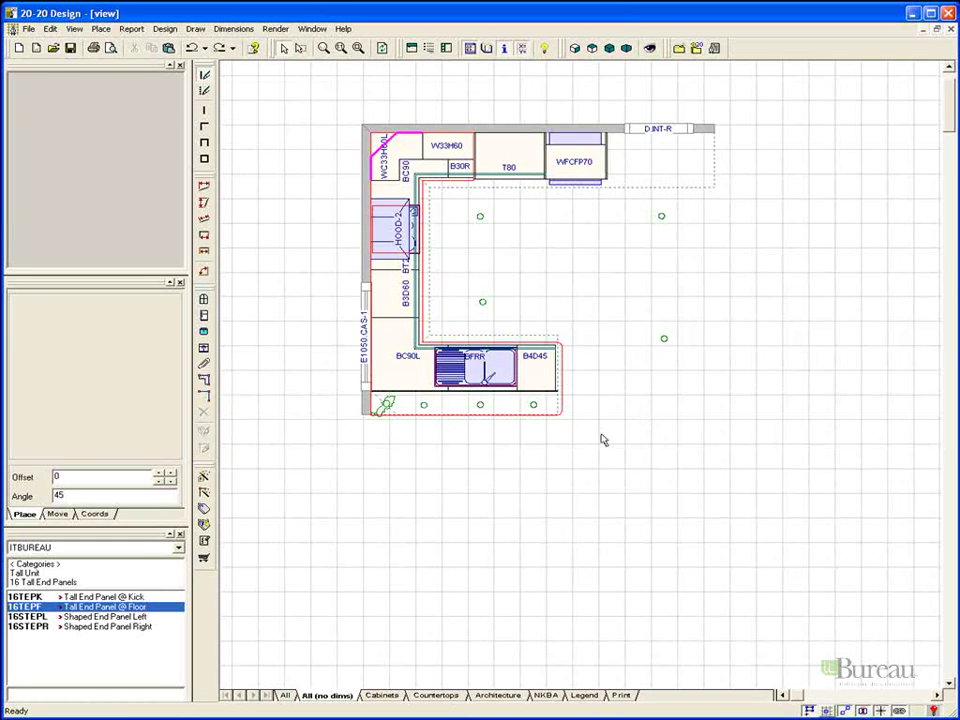
Set the elevation render to Texture High/Slow with 800 x 600 screen output and confirm.
{"action": "scroll", "coordinate": [593, 323], "scroll_direction": "down", "scroll_amount": 1}
{"action": "scroll", "coordinate": [595, 368], "scroll_direction": "up", "scroll_amount": 2}
{"action": "middle_click_drag", "start_coordinate": [555, 310], "coordinate": [598, 472]}
{"action": "scroll", "coordinate": [589, 462], "scroll_direction": "up", "scroll_amount": 1}
{"action": "left_click", "coordinate": [275, 30]}
{"action": "left_click", "coordinate": [290, 43]}
{"action": "left_click", "coordinate": [460, 282]}
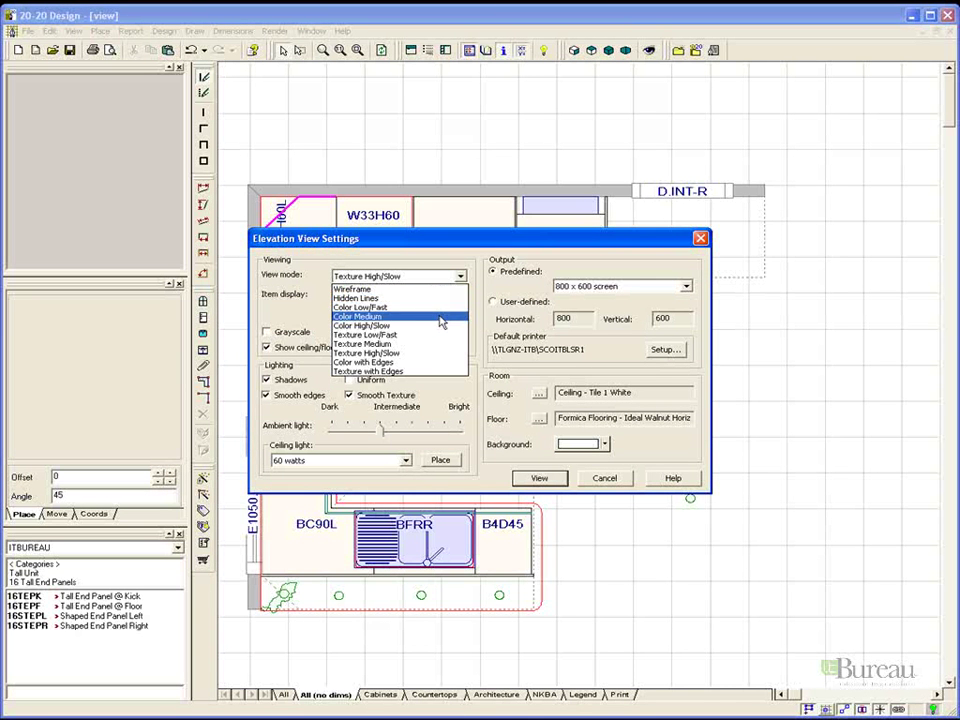
{"action": "left_click", "coordinate": [437, 353]}
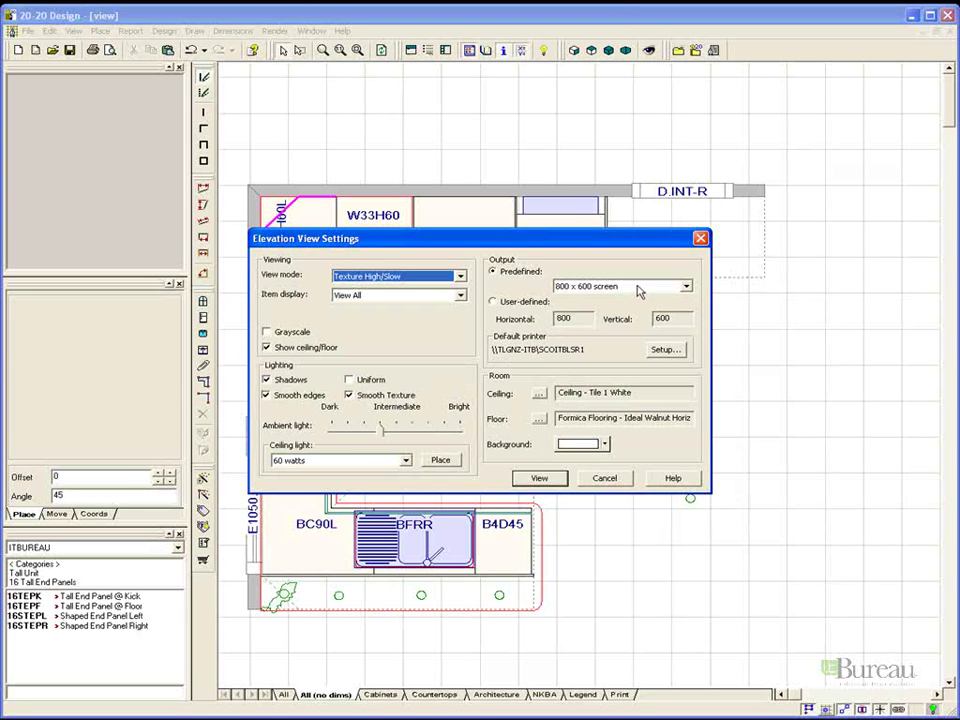
{"action": "left_click", "coordinate": [687, 287]}
{"action": "left_click", "coordinate": [671, 313]}
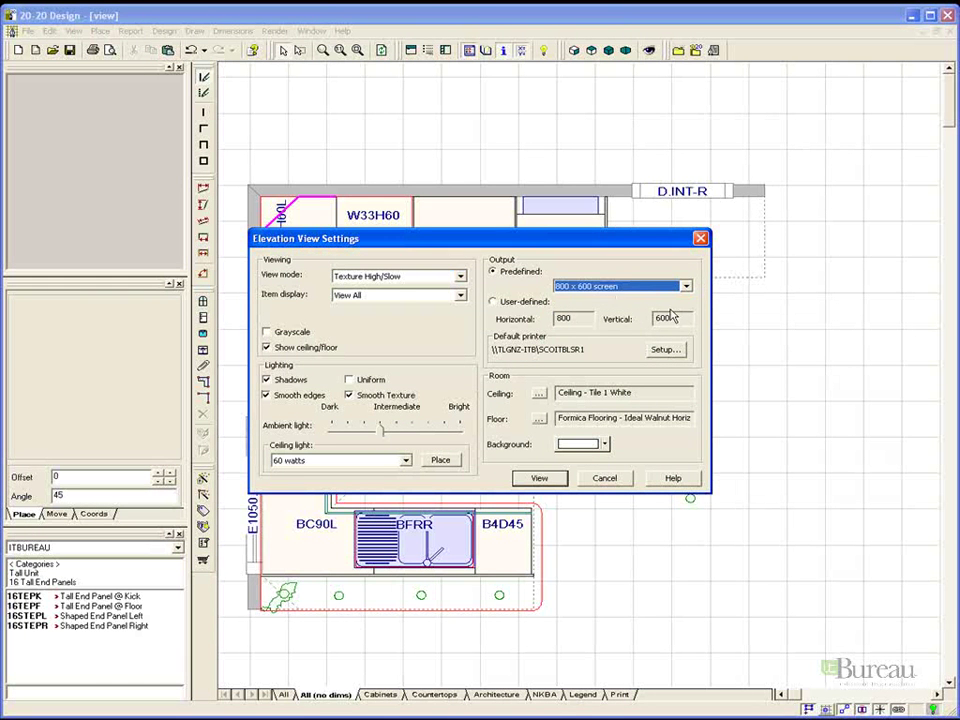
{"action": "left_click", "coordinate": [555, 480]}
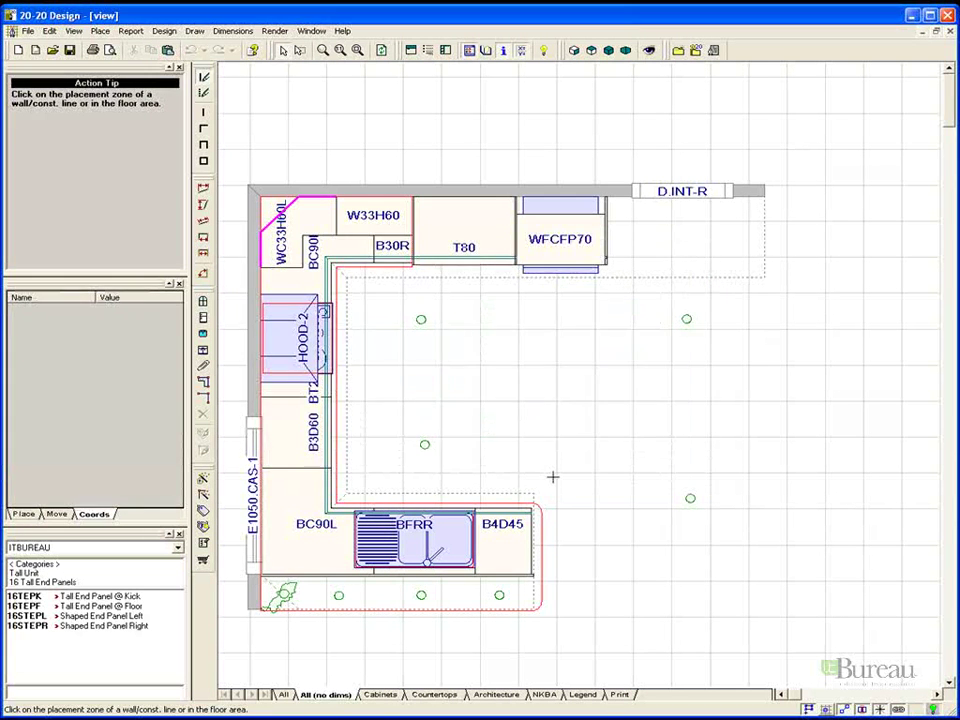
Render the wall with the fridge and door and switch its display to Hidden Lines.
{"action": "left_click", "coordinate": [447, 278]}
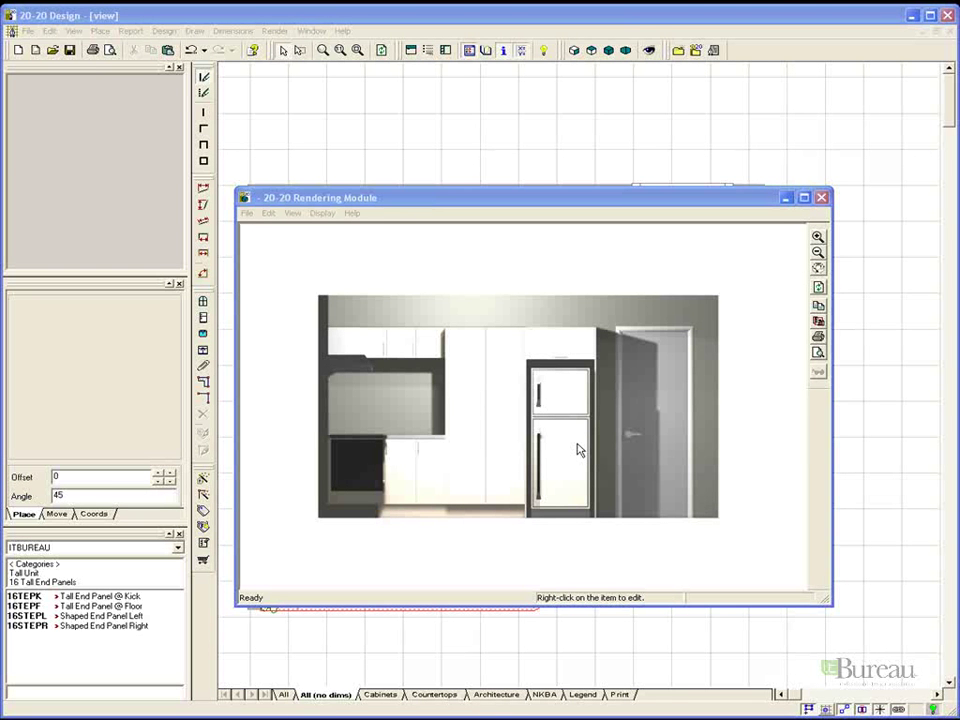
{"action": "left_click", "coordinate": [323, 214]}
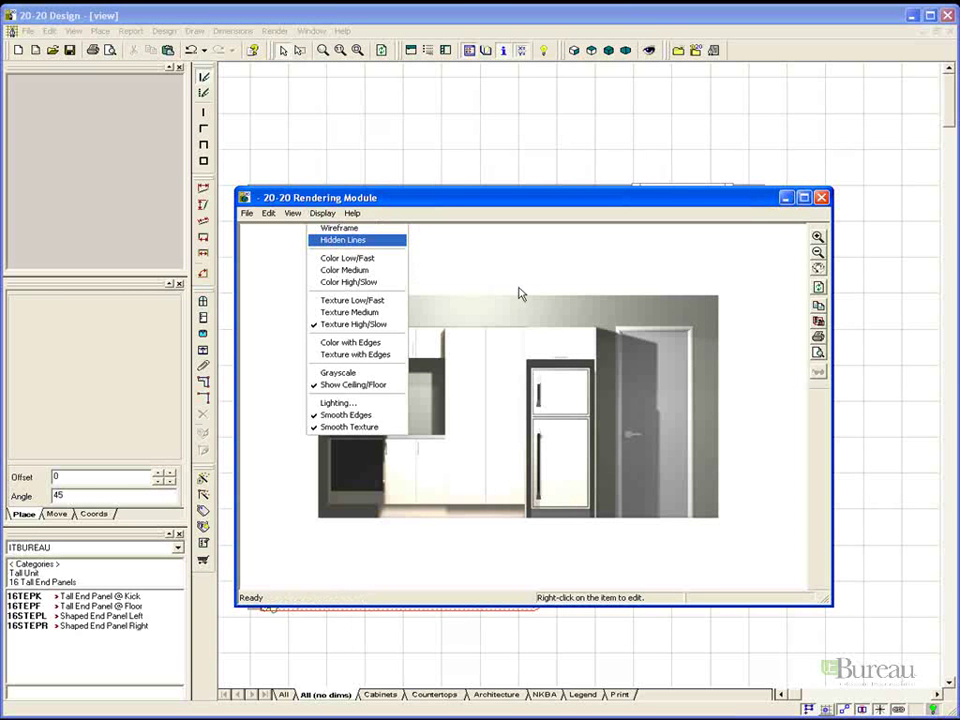
{"action": "key", "text": "Return"}
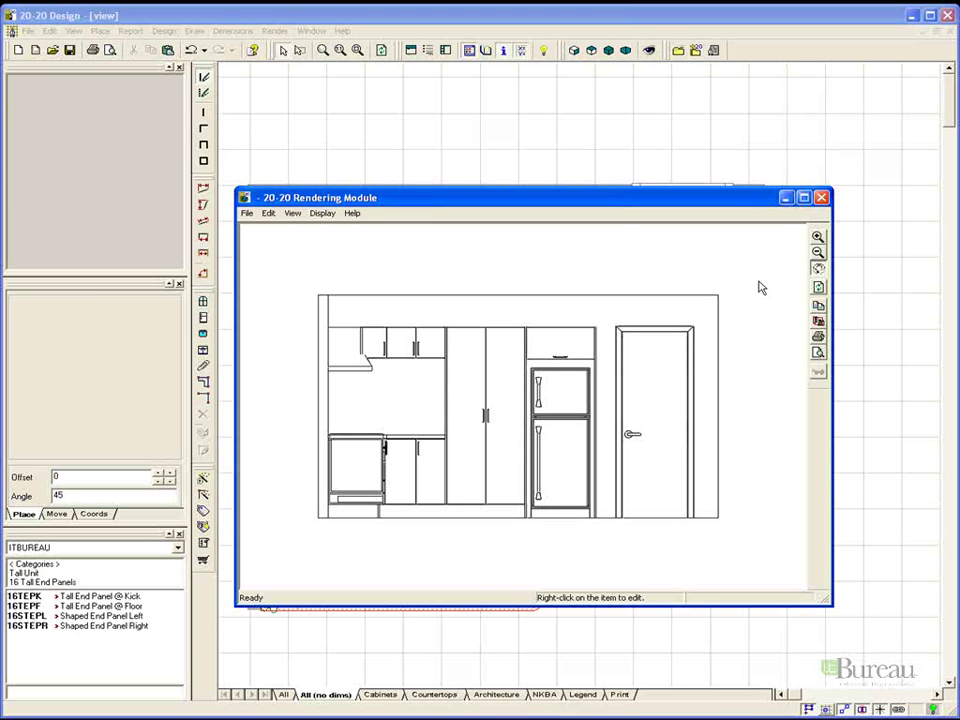
Close the elevation render and render a 3D top view of the kitchen.
{"action": "left_click", "coordinate": [821, 197]}
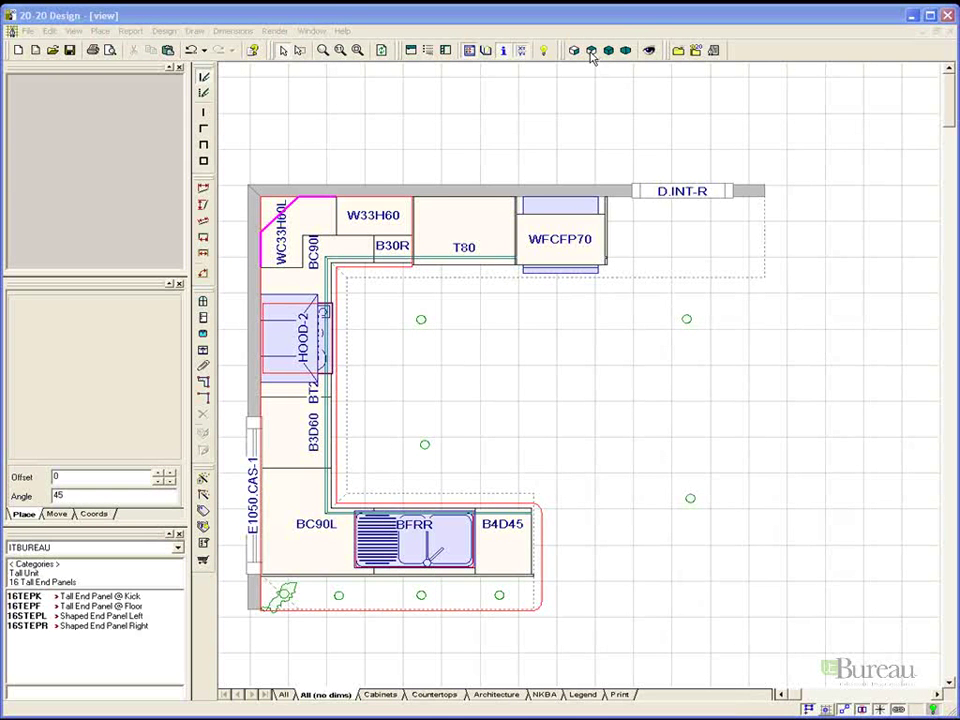
{"action": "left_click", "coordinate": [591, 52]}
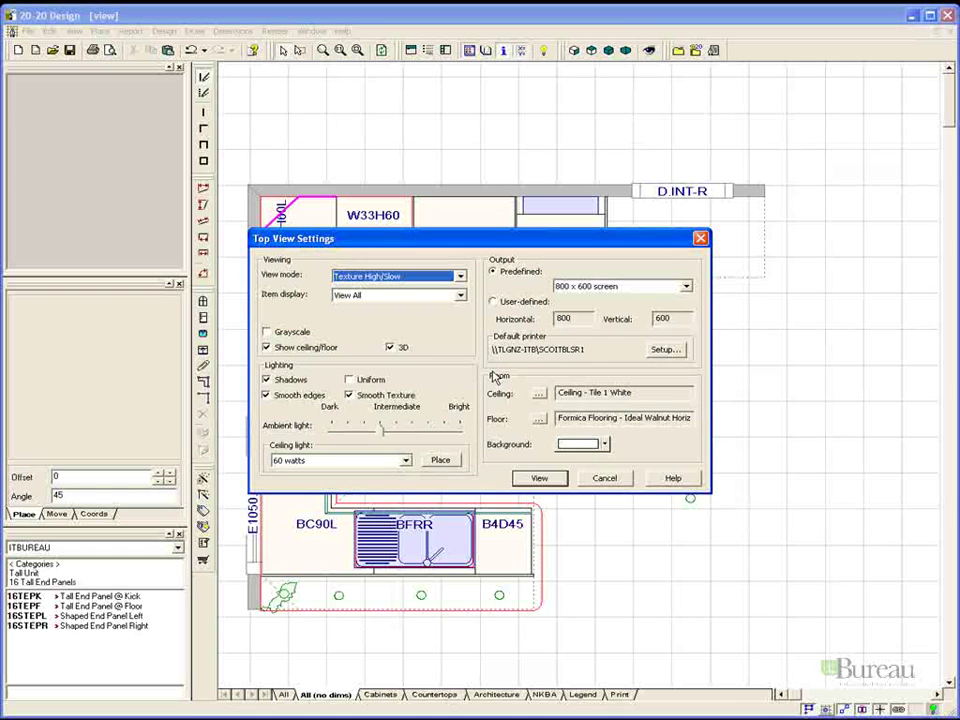
{"action": "left_click", "coordinate": [390, 347]}
{"action": "left_click", "coordinate": [528, 480]}
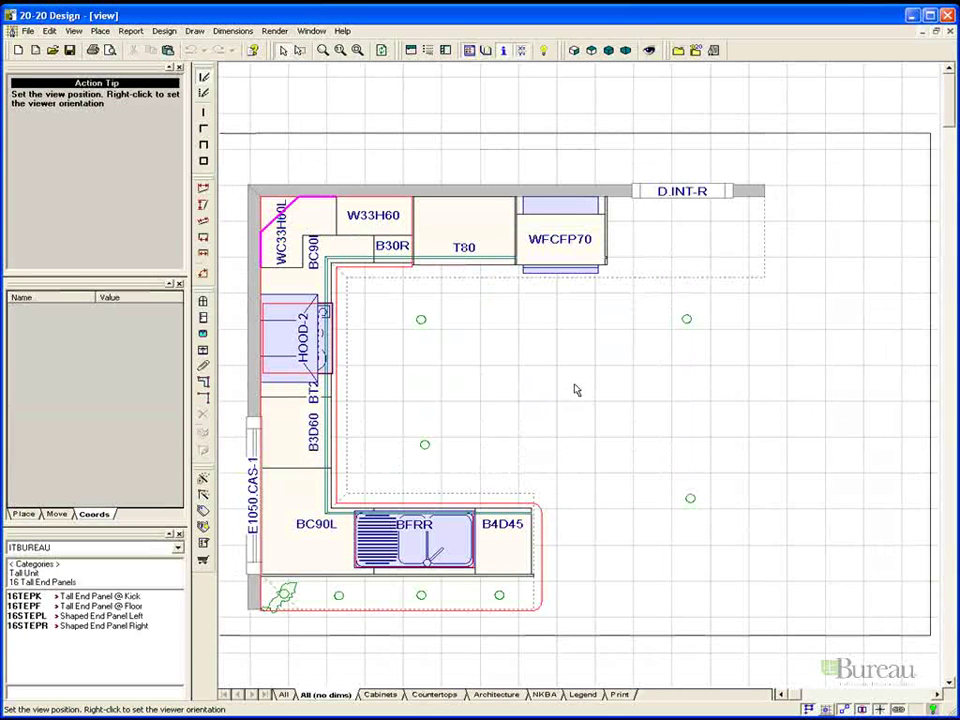
{"action": "left_click", "coordinate": [573, 390]}
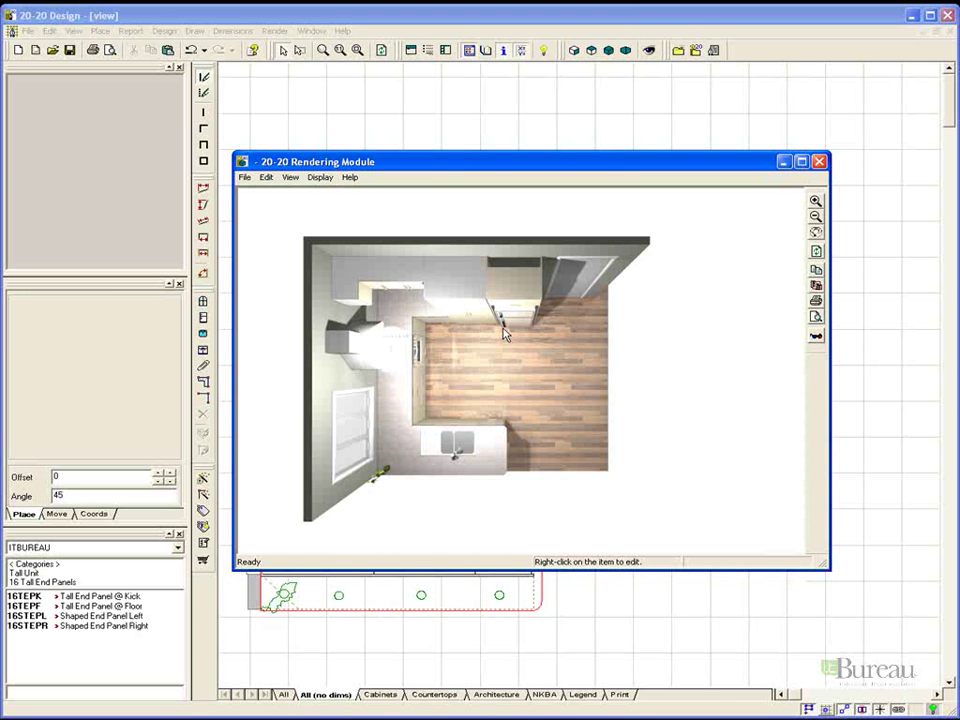
Start saving the render as a BMP image, then cancel the save.
{"action": "left_click", "coordinate": [245, 177]}
{"action": "left_click", "coordinate": [266, 192]}
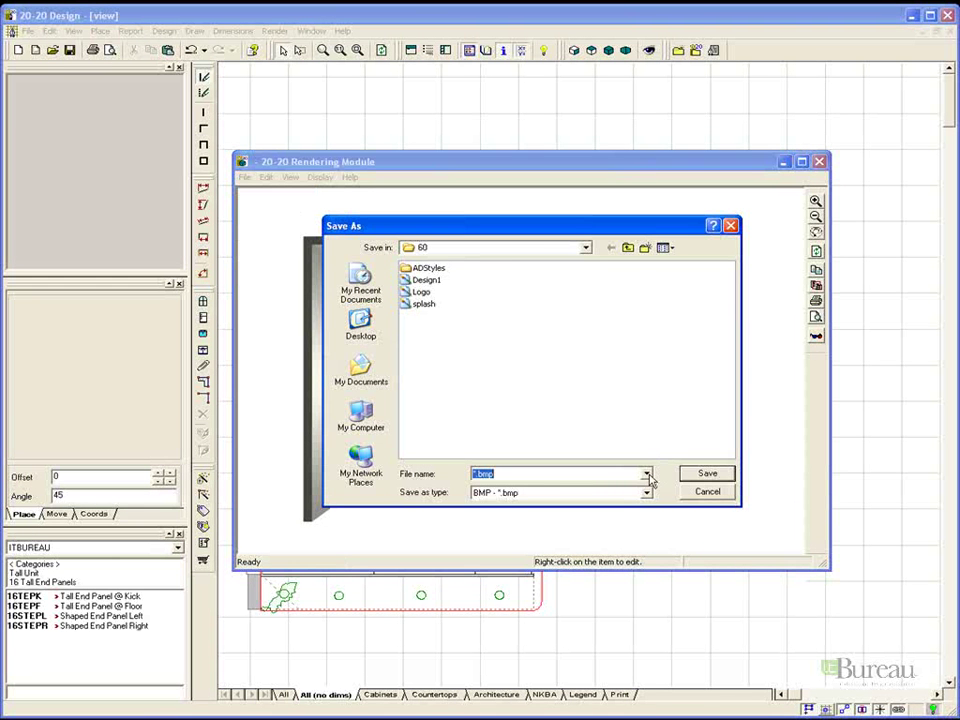
{"action": "left_click", "coordinate": [646, 492]}
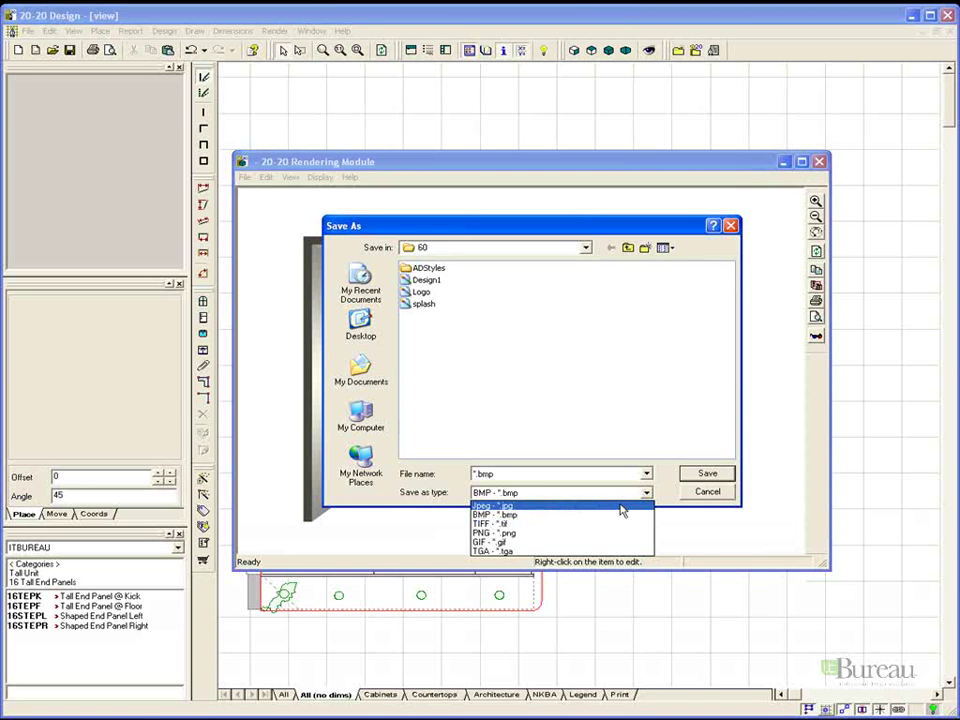
{"action": "left_click", "coordinate": [623, 493]}
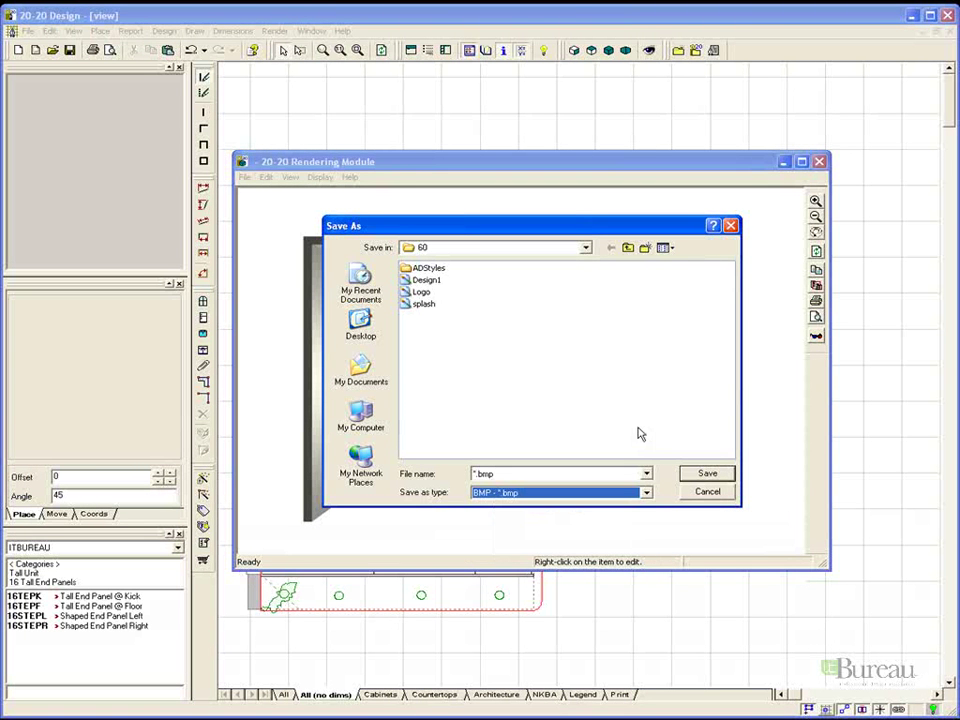
{"action": "left_click", "coordinate": [729, 224]}
{"action": "left_click", "coordinate": [819, 162]}
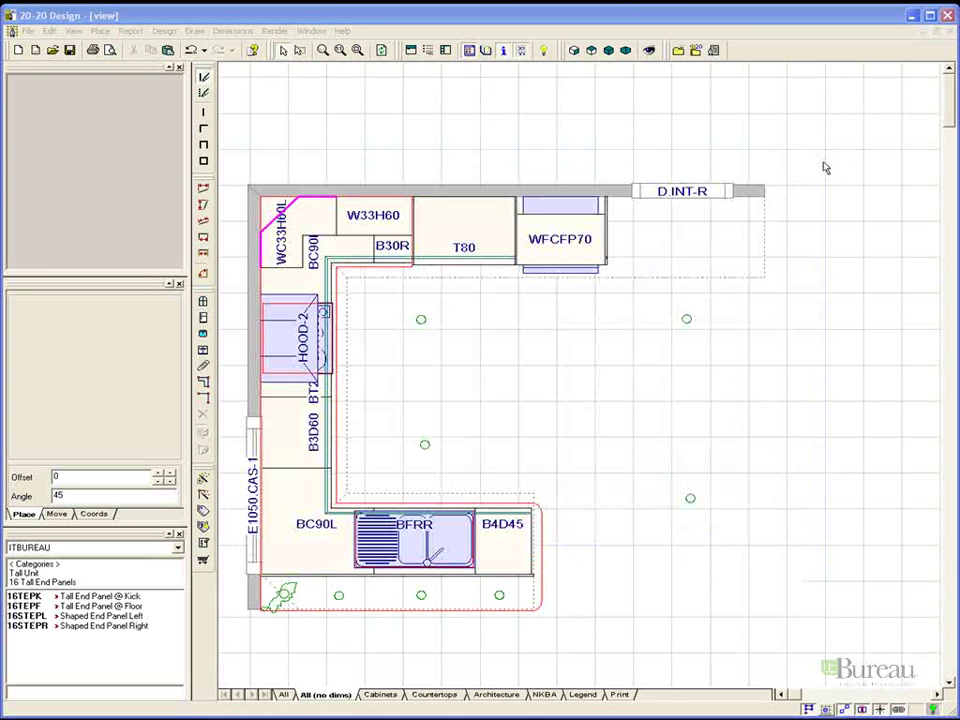
{"action": "left_click", "coordinate": [607, 52]}
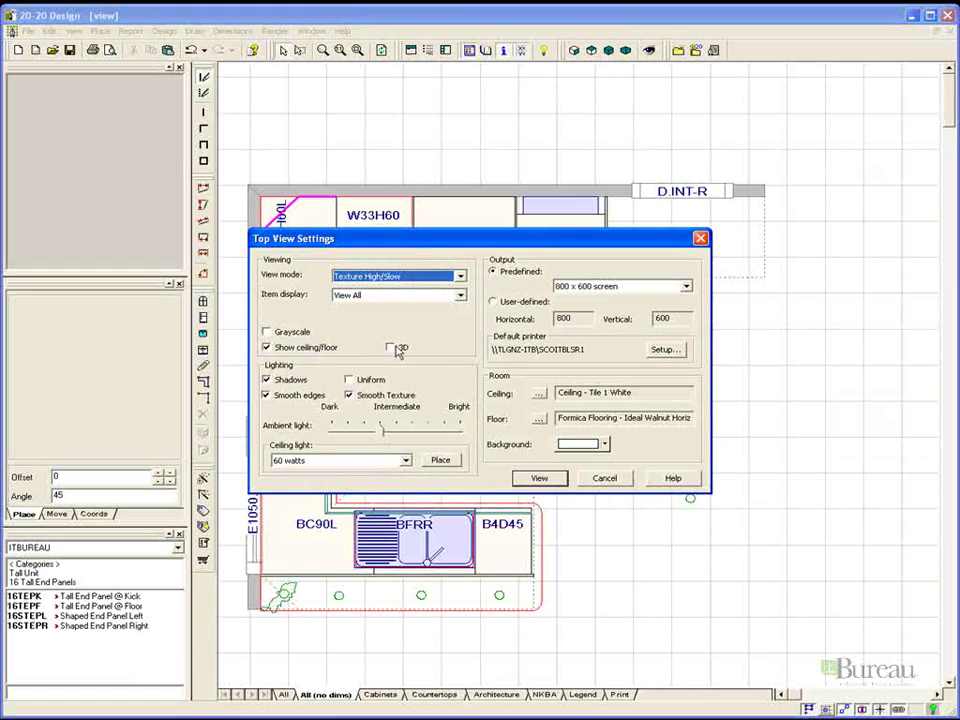
{"action": "left_click", "coordinate": [550, 479]}
{"action": "left_click", "coordinate": [586, 399]}
{"action": "left_click_drag", "start_coordinate": [585, 398], "coordinate": [944, 635]}
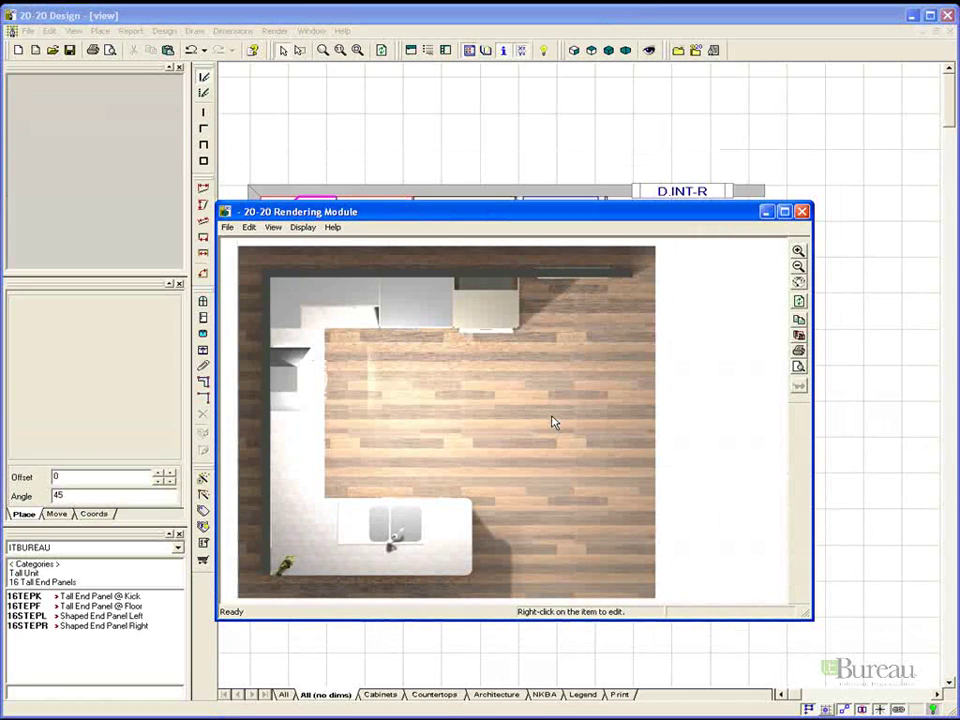
{"action": "left_click", "coordinate": [617, 60]}
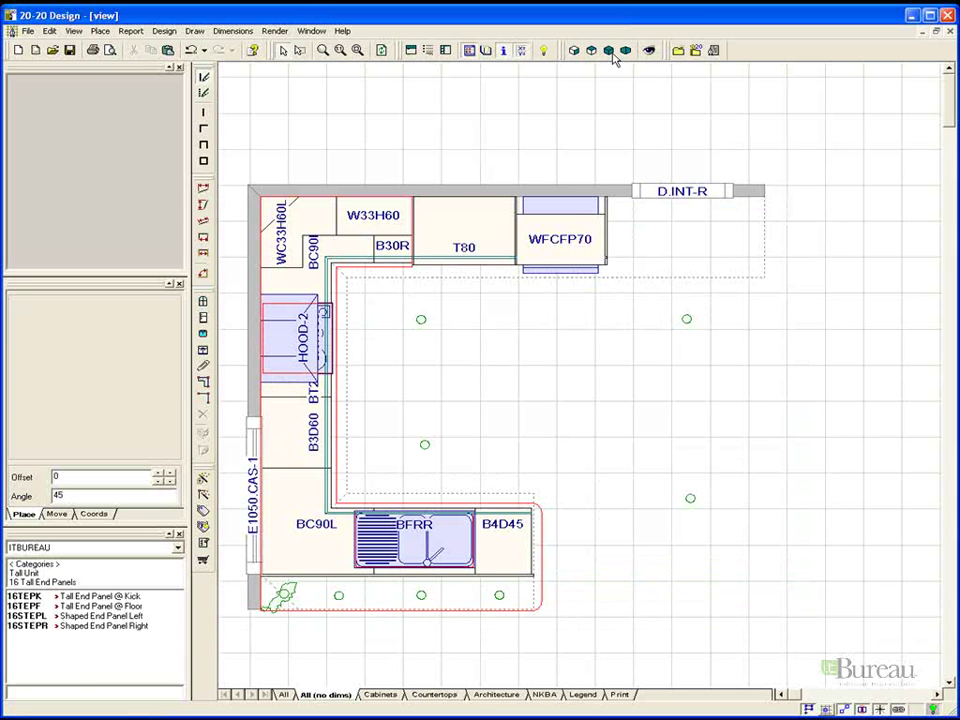
{"action": "left_click", "coordinate": [610, 52]}
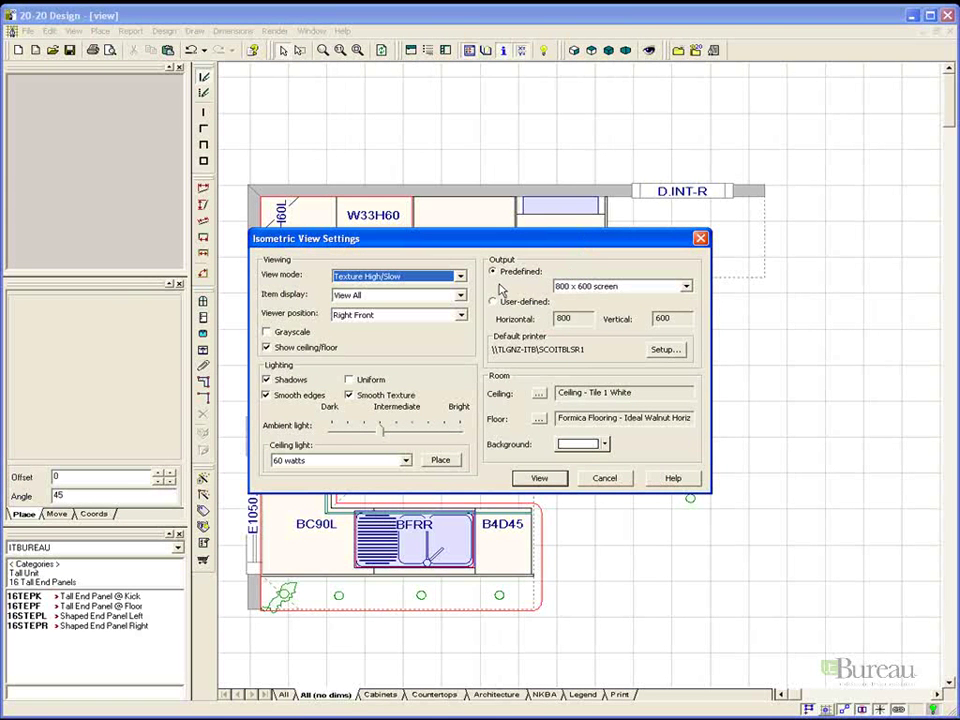
{"action": "left_click", "coordinate": [461, 316]}
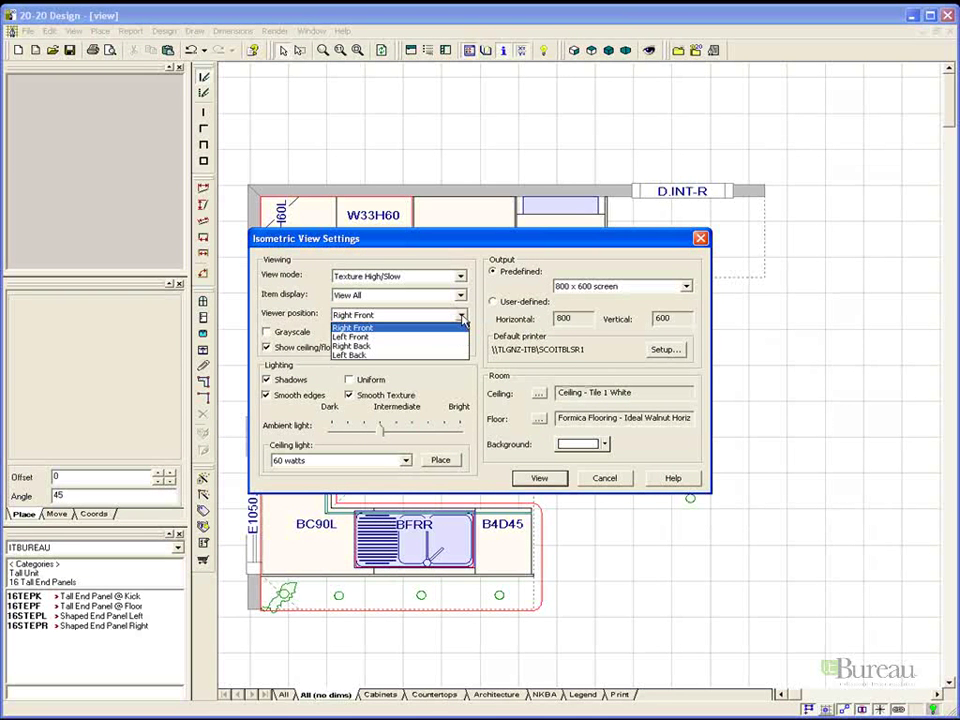
{"action": "left_click", "coordinate": [462, 316]}
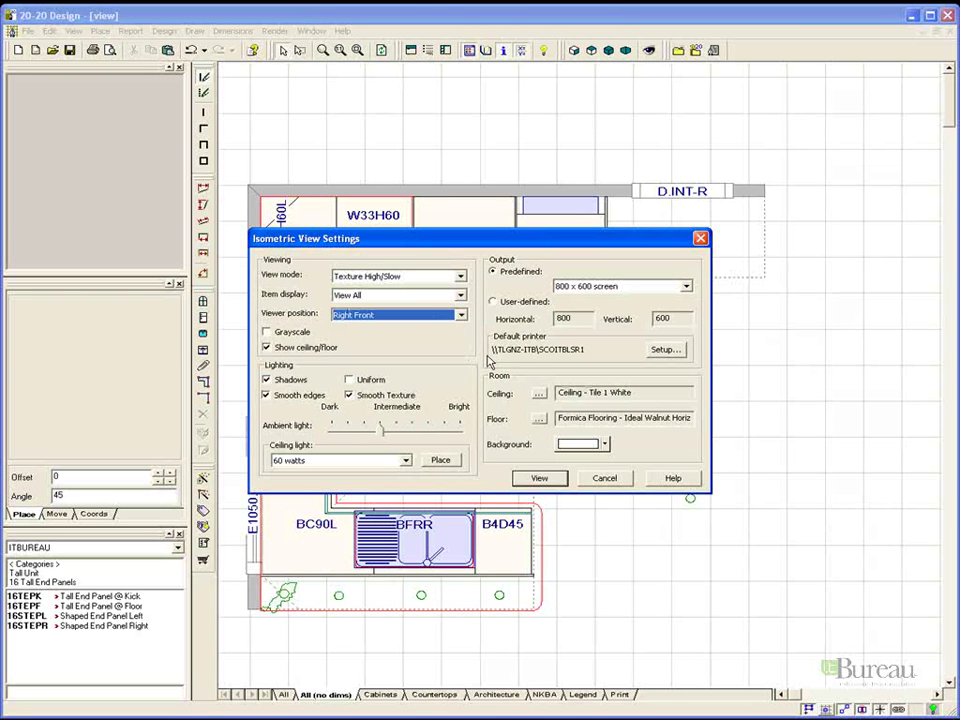
{"action": "left_click", "coordinate": [541, 477]}
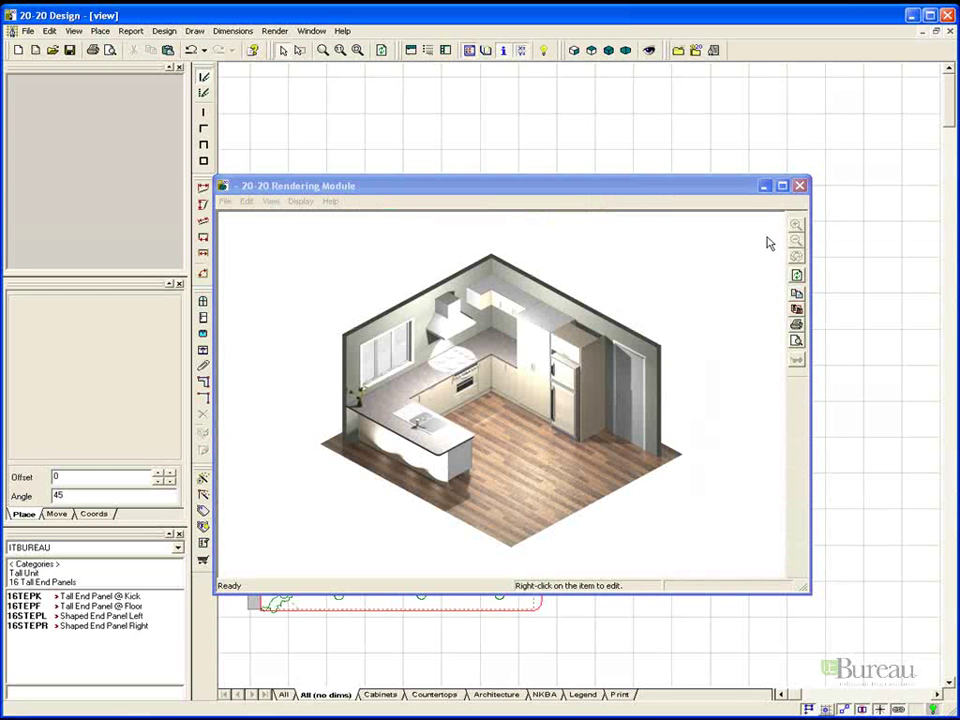
{"action": "left_click", "coordinate": [799, 186]}
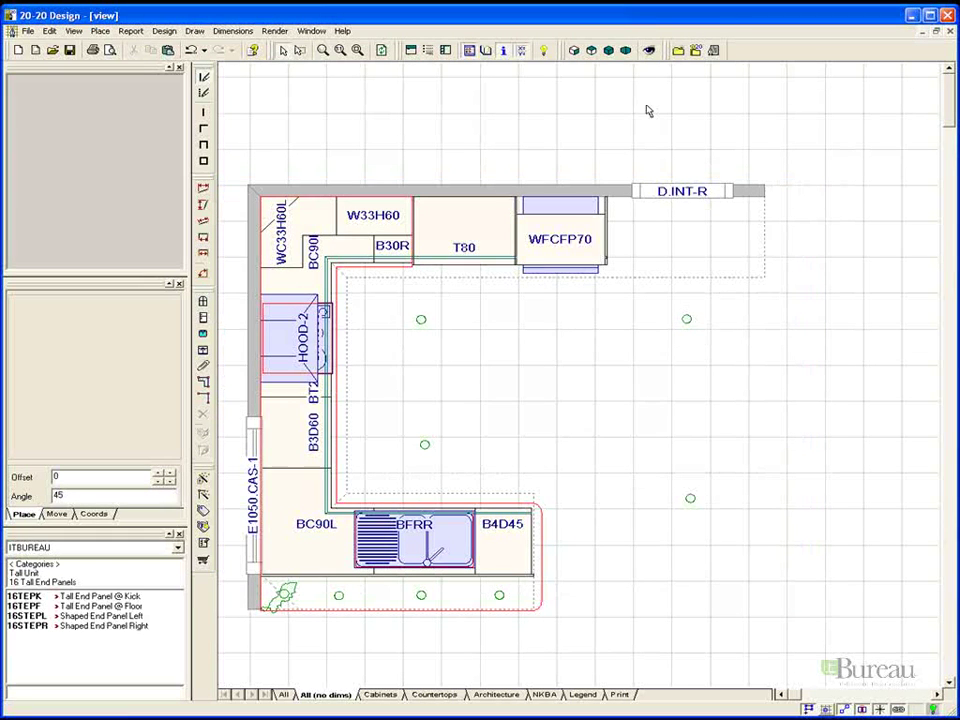
Turn on 3D in the perspective view settings and confirm them.
{"action": "left_click", "coordinate": [625, 51]}
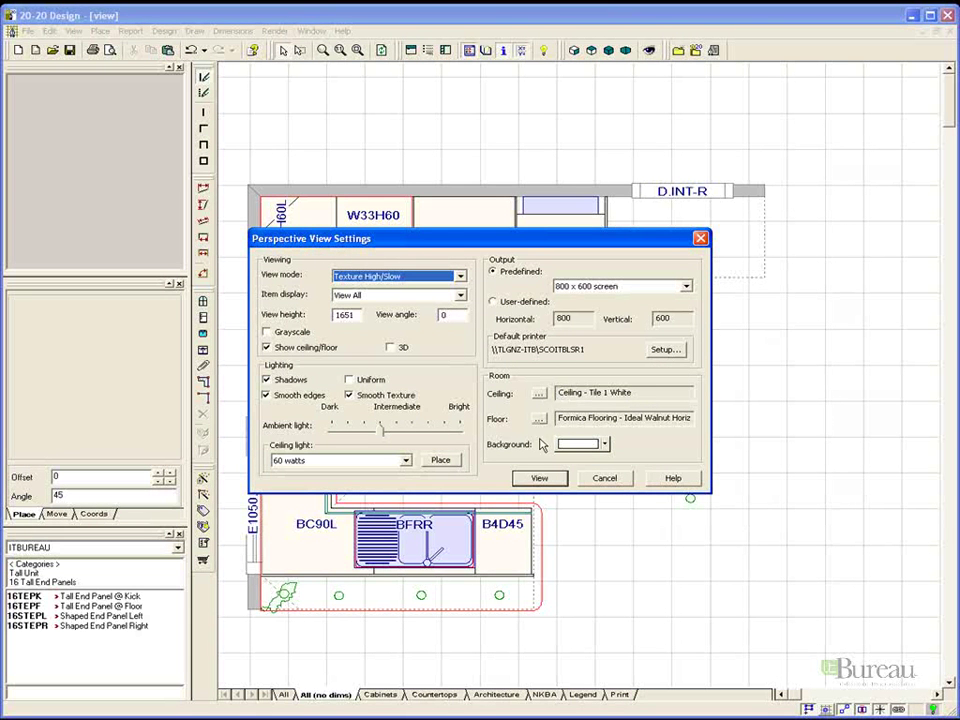
{"action": "left_click", "coordinate": [538, 478]}
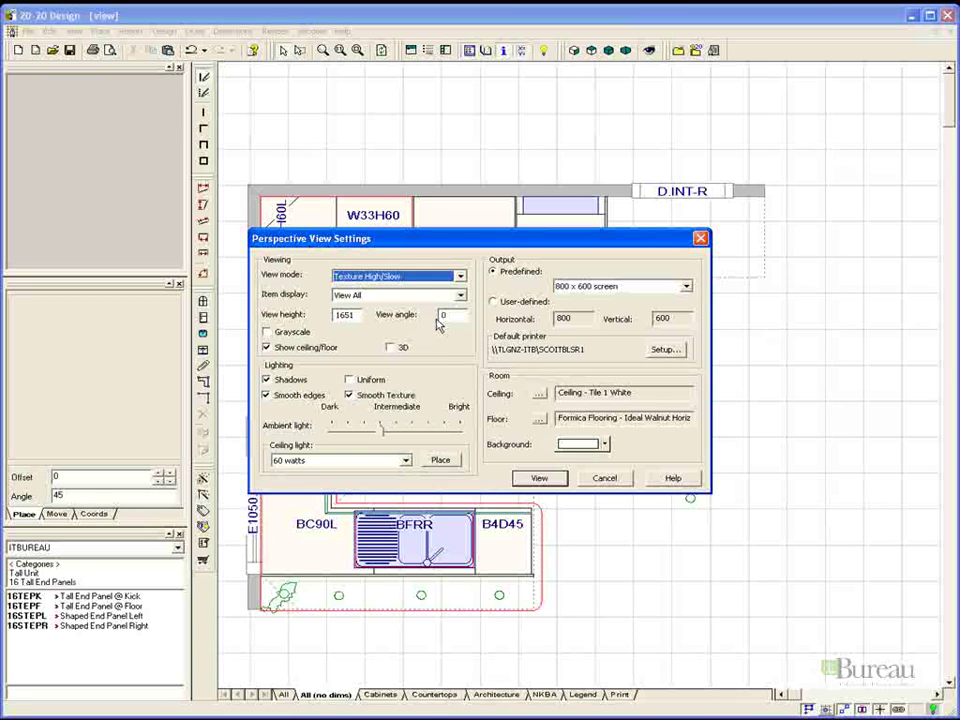
{"action": "left_click", "coordinate": [389, 347]}
{"action": "left_click", "coordinate": [555, 478]}
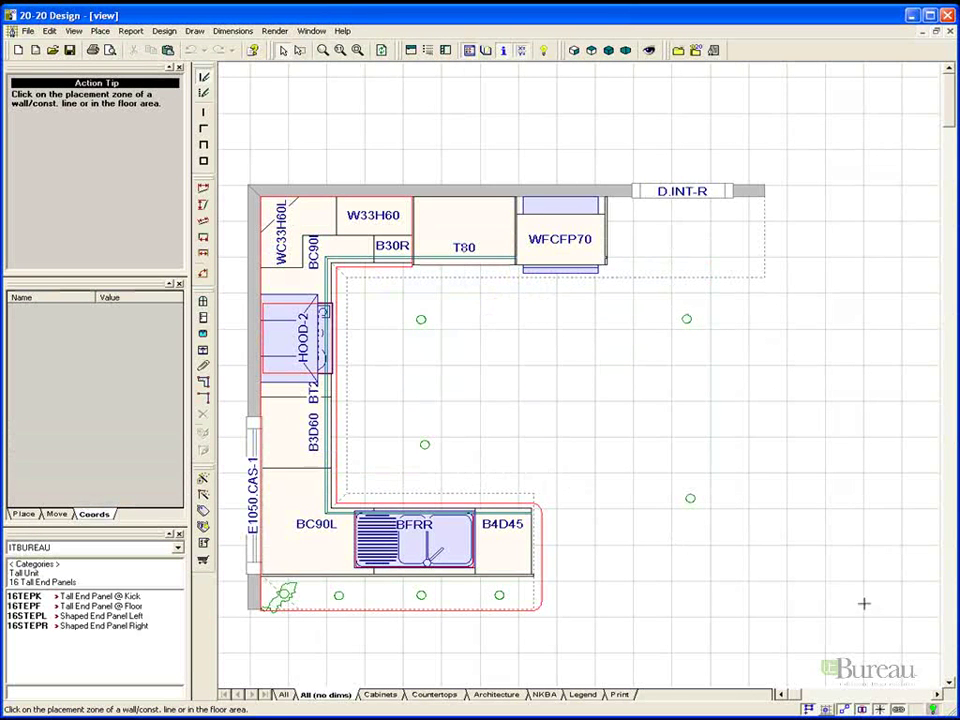
Place the viewer at the plan's lower right corner and set camera angle and view scope.
{"action": "left_click", "coordinate": [841, 595]}
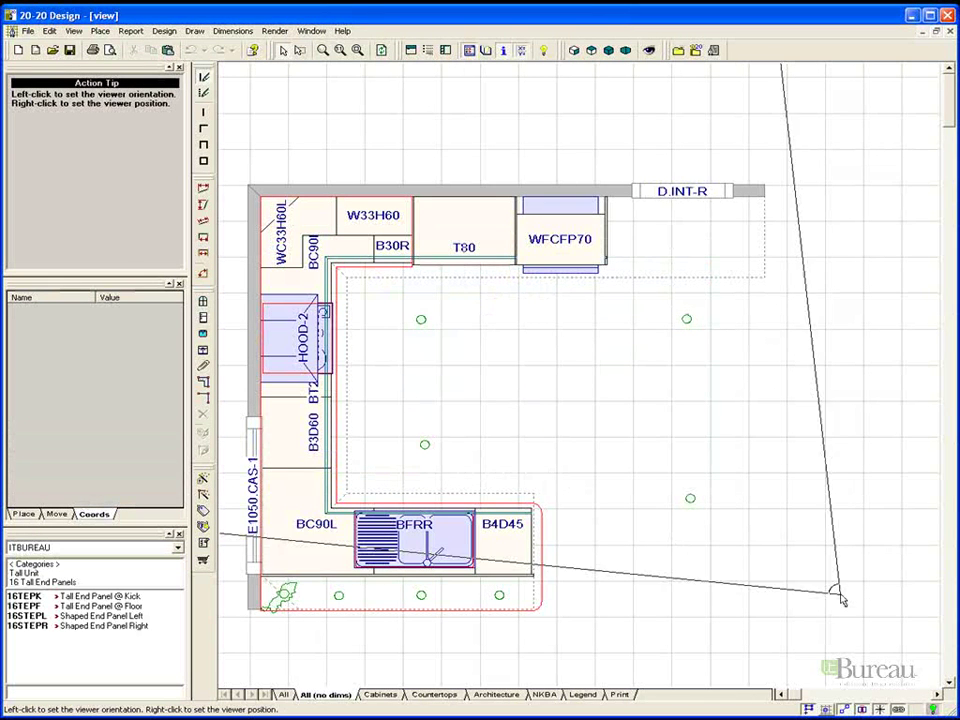
{"action": "left_click", "coordinate": [779, 559]}
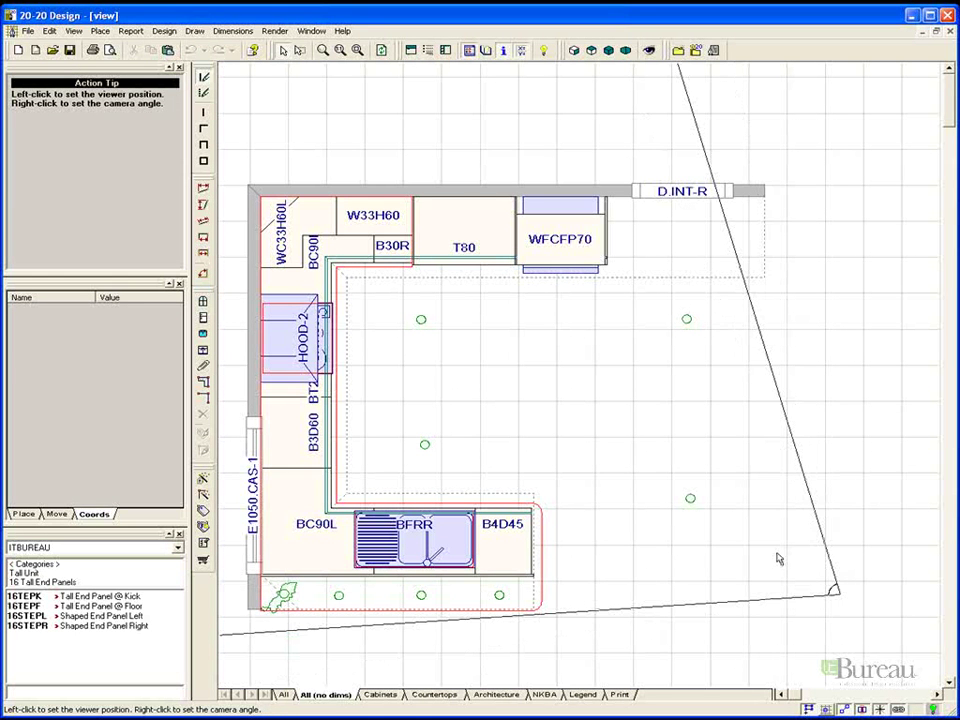
{"action": "left_click", "coordinate": [846, 599]}
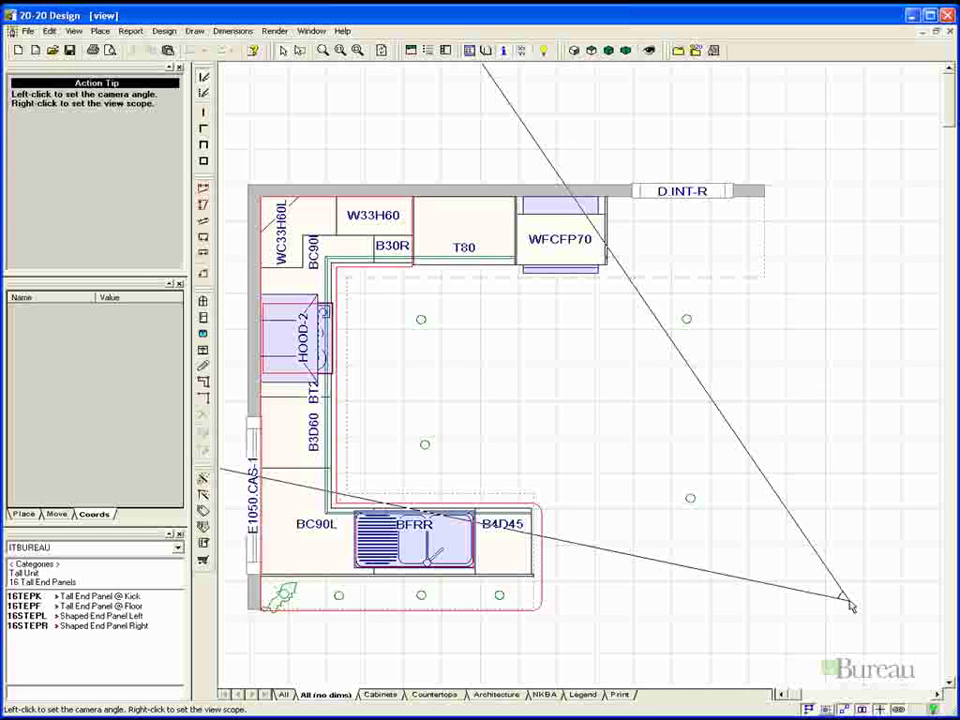
{"action": "left_click", "coordinate": [730, 485]}
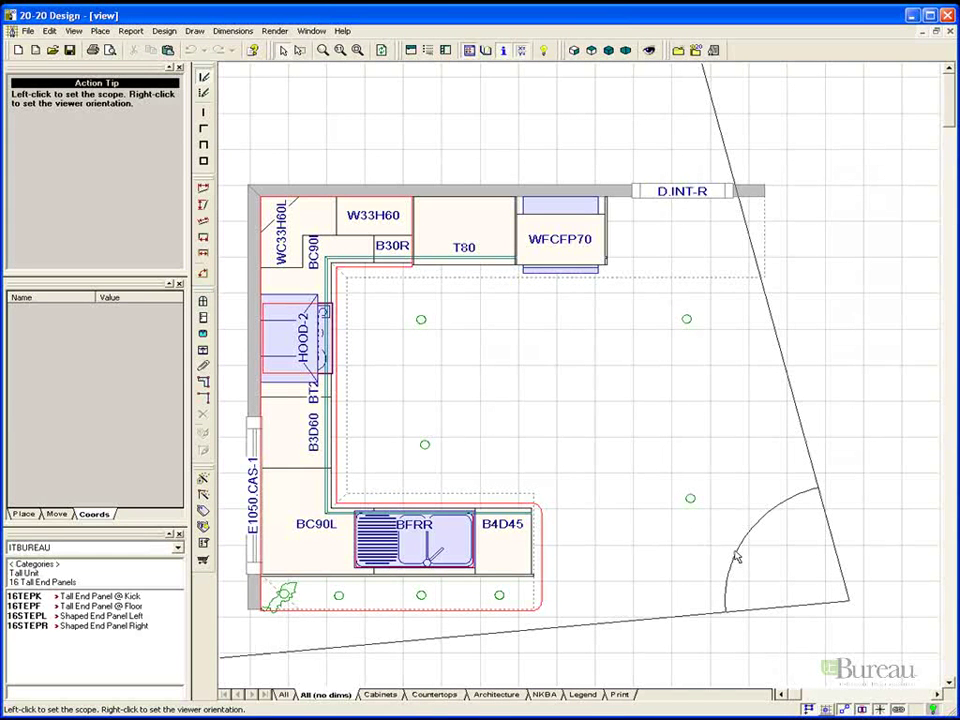
{"action": "left_click", "coordinate": [735, 557]}
Render the perspective from the set orientation and turn the camera across toward the cabinets.
{"action": "left_click", "coordinate": [769, 542]}
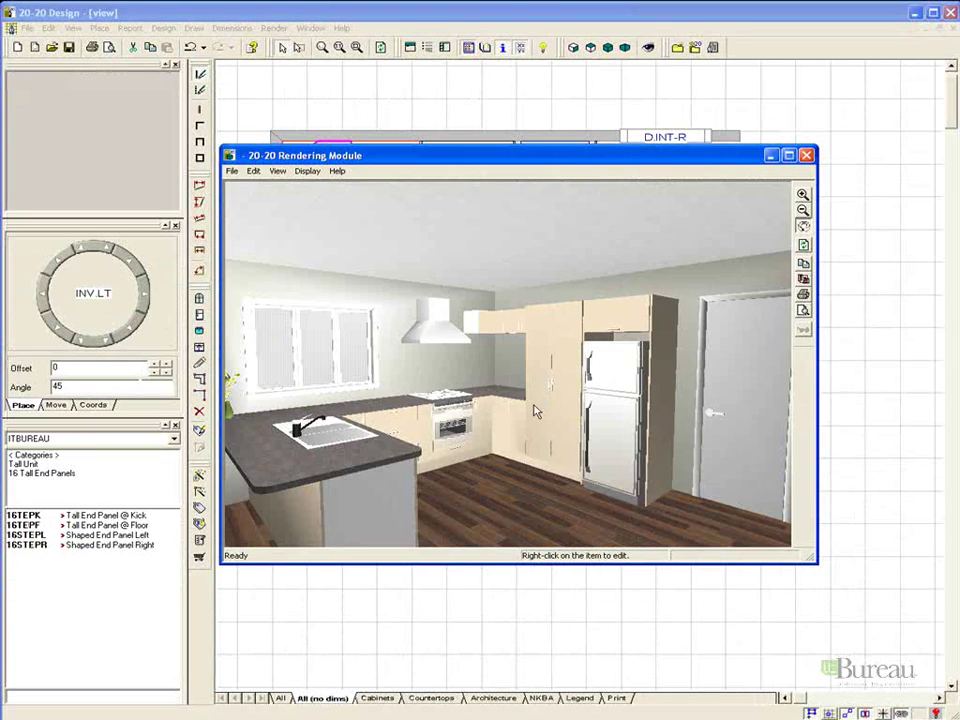
{"action": "left_click_drag", "start_coordinate": [300, 422], "coordinate": [493, 428]}
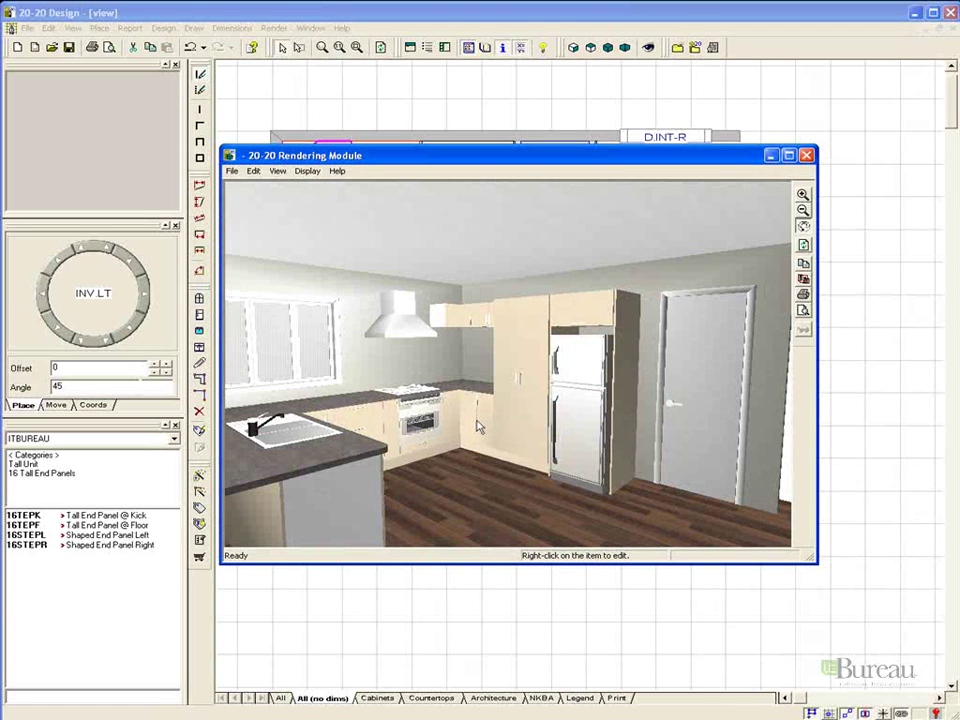
{"action": "left_click_drag", "start_coordinate": [475, 428], "coordinate": [475, 418]}
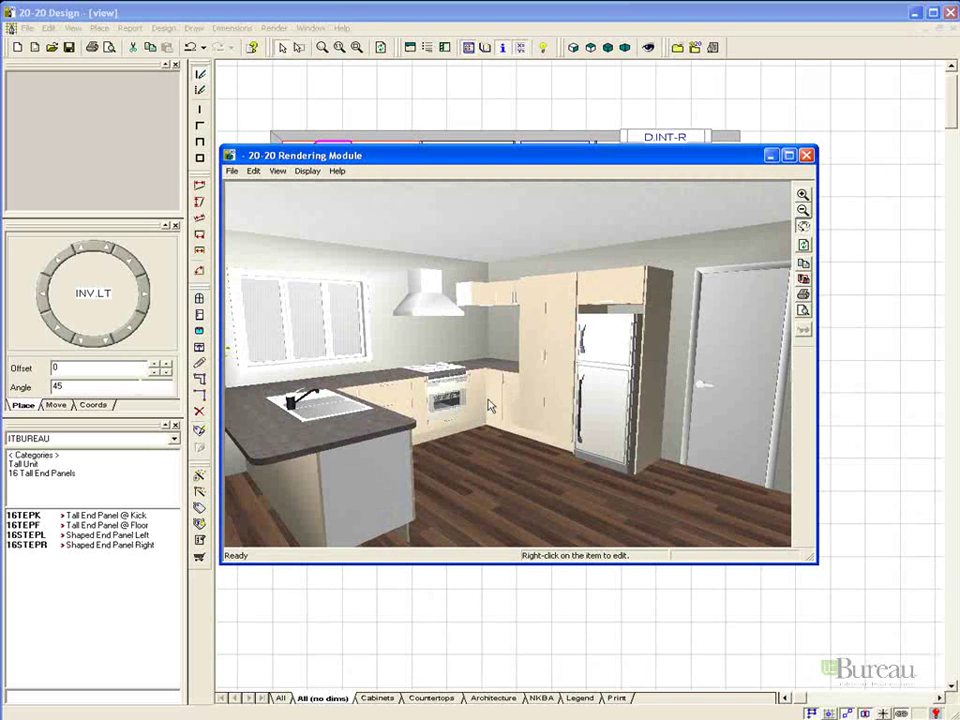
{"action": "left_click_drag", "start_coordinate": [489, 405], "coordinate": [491, 428]}
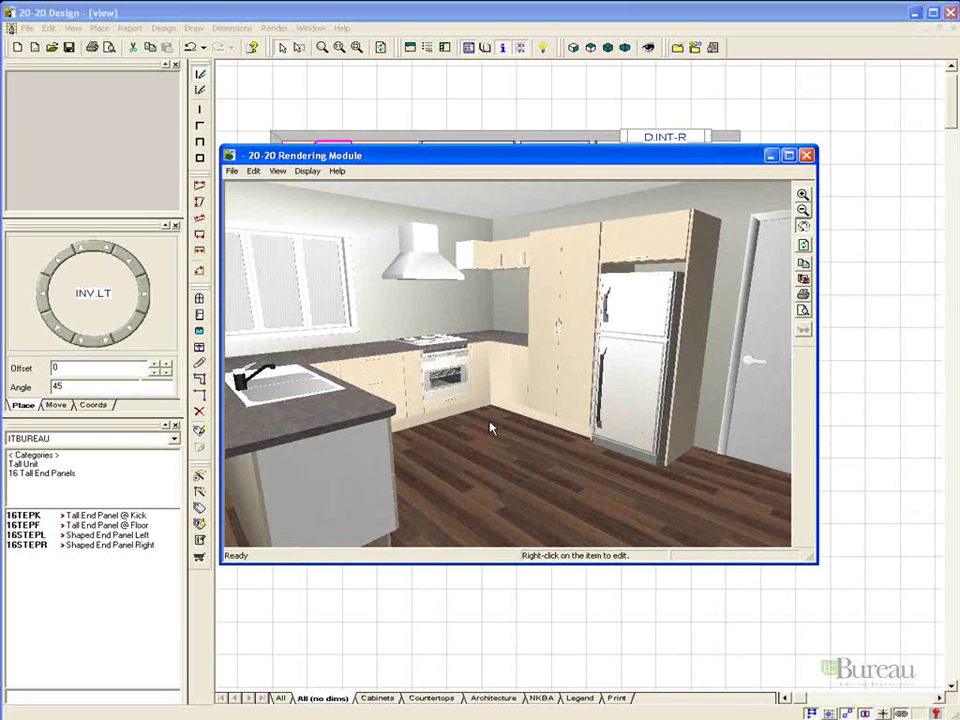
Walk the camera forward, then back until the peninsula, window and door are in view.
{"action": "key", "text": "Up"}
{"action": "key", "text": "Down"}
{"action": "key", "text": "Down"}
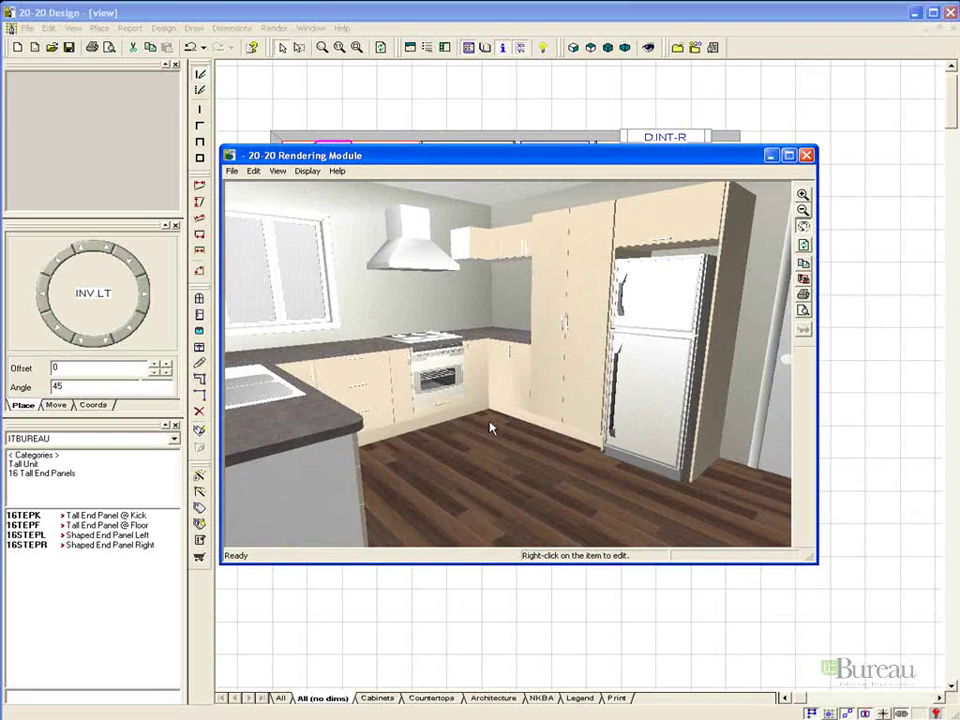
{"action": "key", "text": "Down"}
{"action": "key", "text": "Down"}
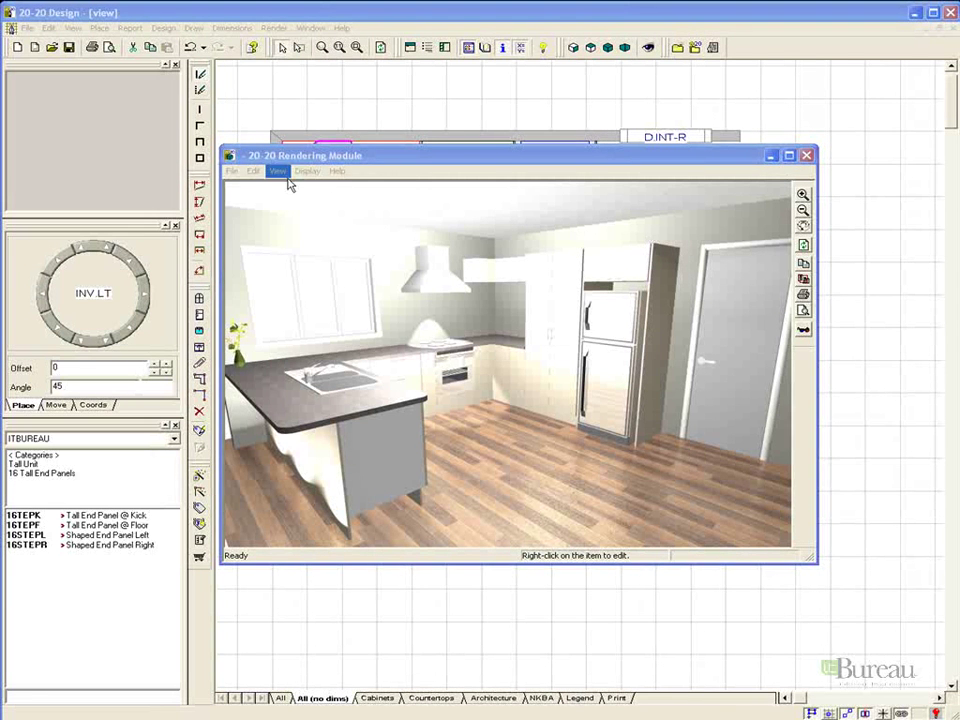
Start saving the render as a Jpeg image, then cancel the save dialog.
{"action": "left_click", "coordinate": [231, 171]}
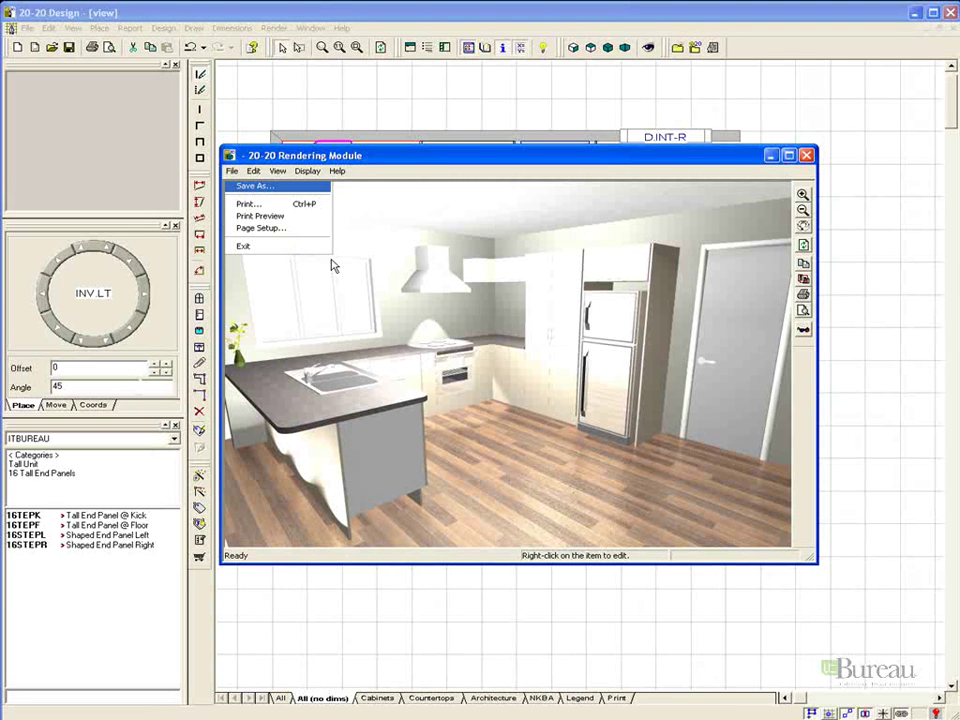
{"action": "left_click", "coordinate": [245, 187]}
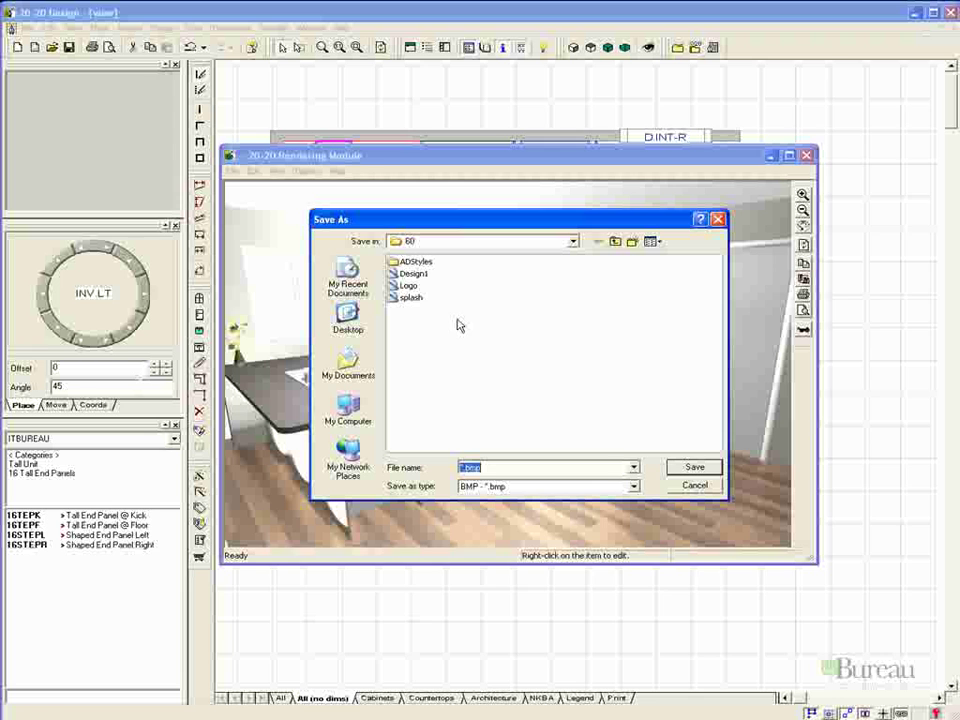
{"action": "left_click", "coordinate": [632, 487]}
{"action": "left_click", "coordinate": [616, 499]}
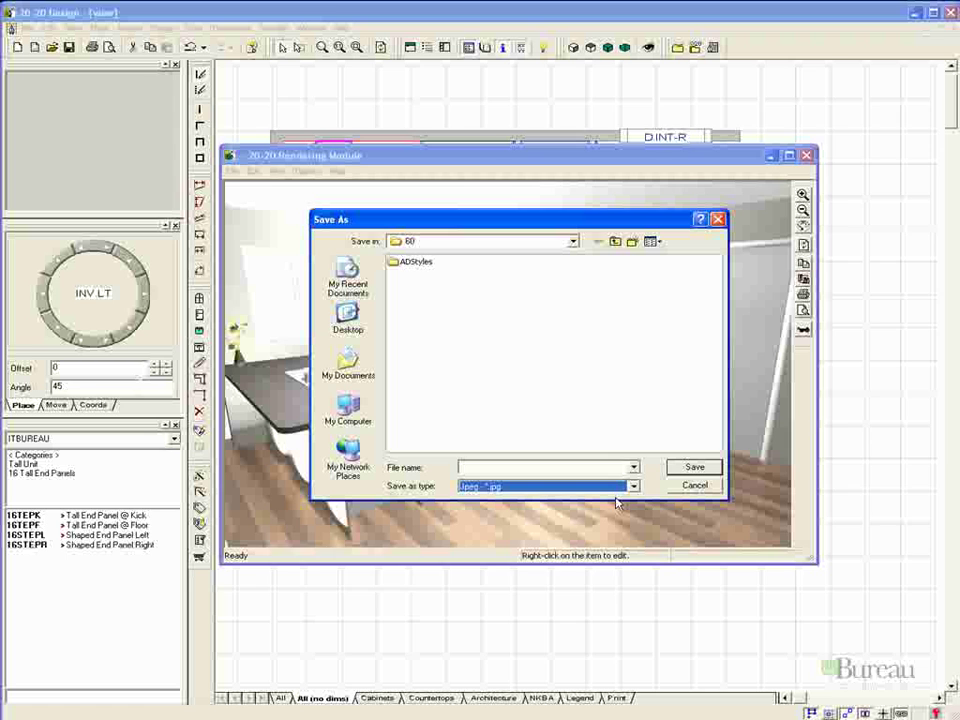
{"action": "left_click", "coordinate": [682, 487]}
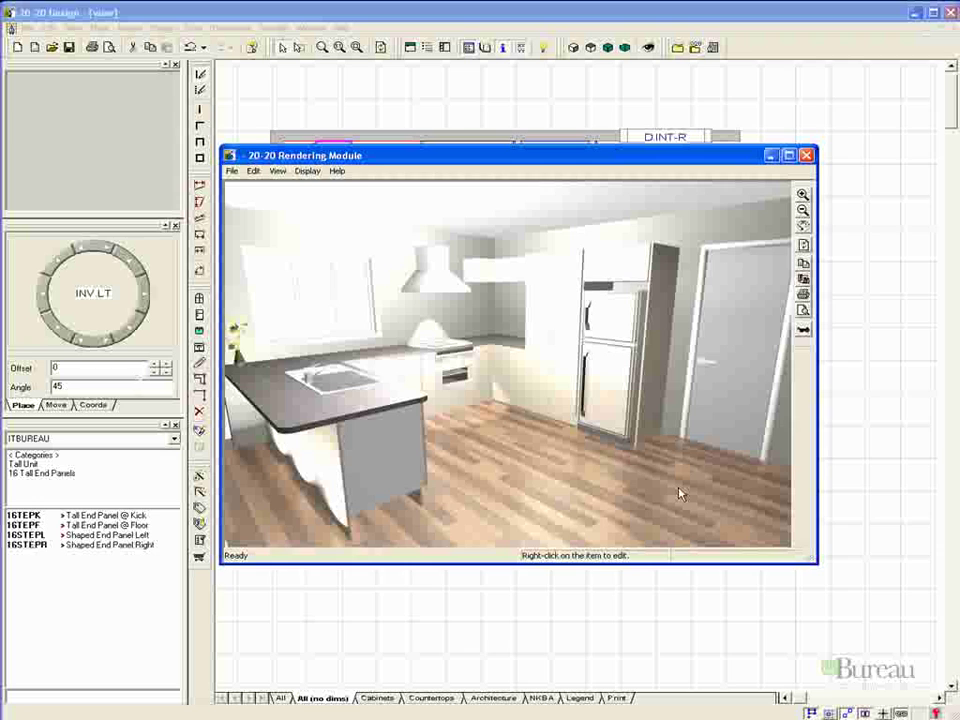
Preview the render's printout, then close the print preview.
{"action": "left_click", "coordinate": [232, 171]}
{"action": "left_click", "coordinate": [252, 216]}
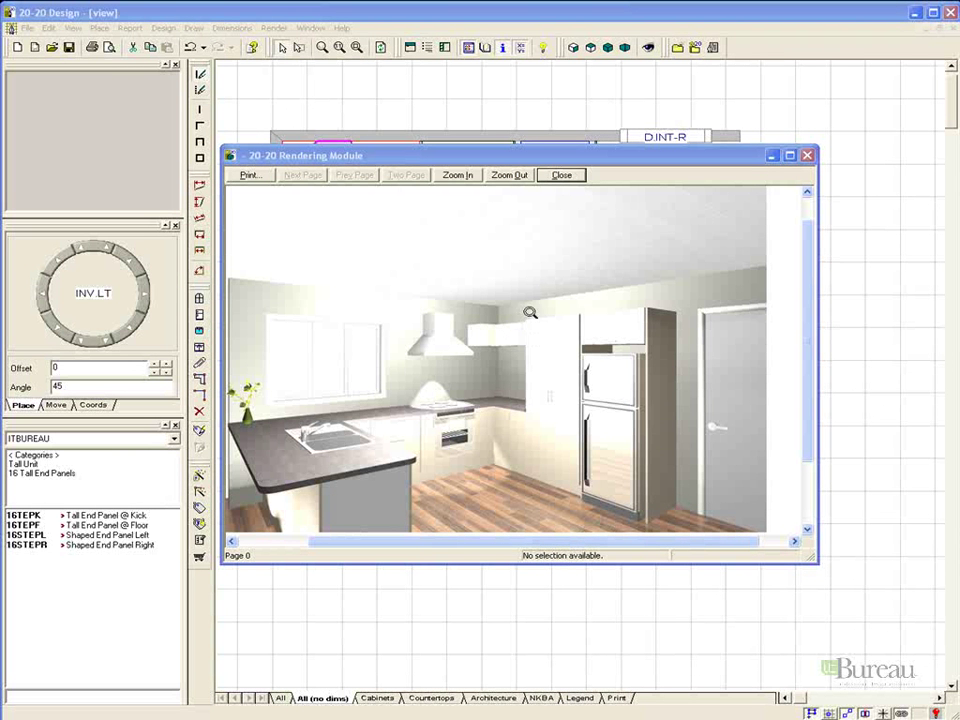
{"action": "left_click", "coordinate": [582, 179]}
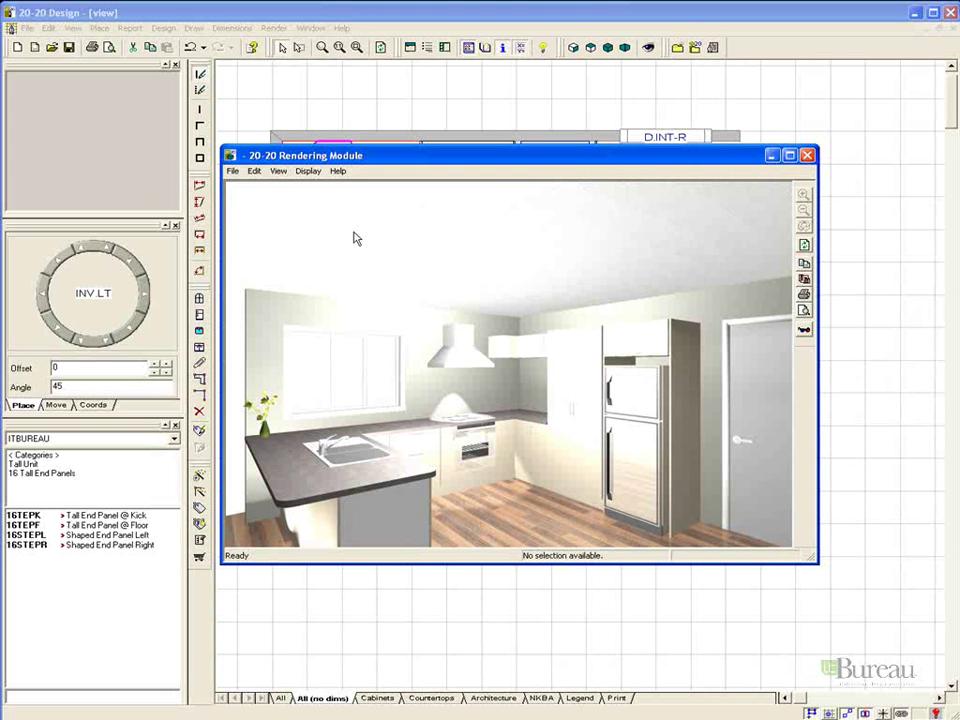
Switch the render to Color Medium, refresh it, and hide the ceiling and floor.
{"action": "left_click", "coordinate": [308, 171]}
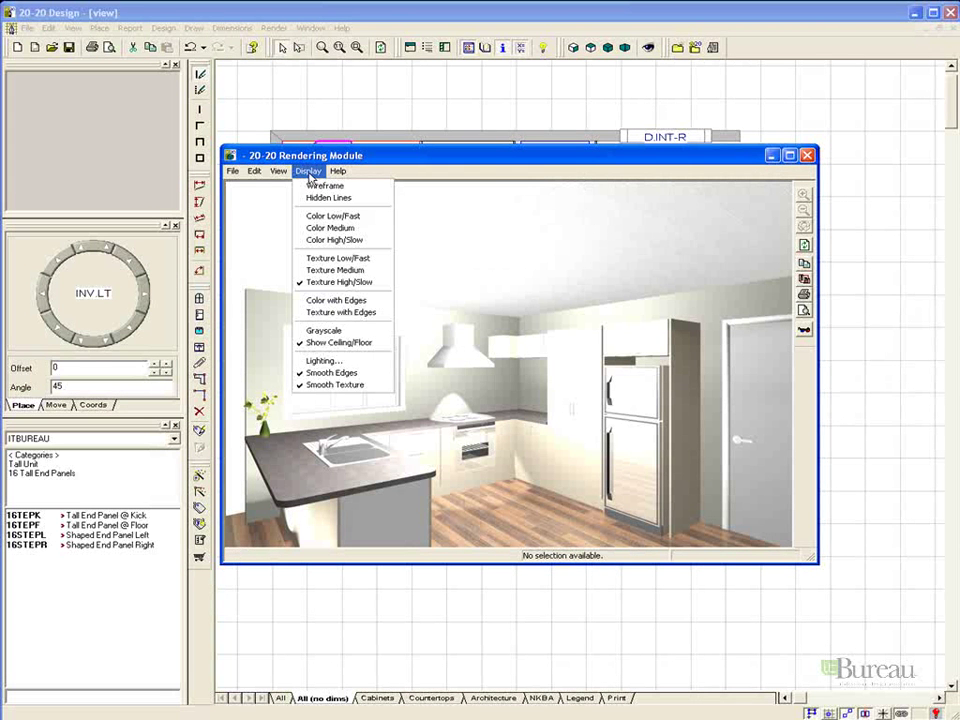
{"action": "left_click", "coordinate": [322, 228]}
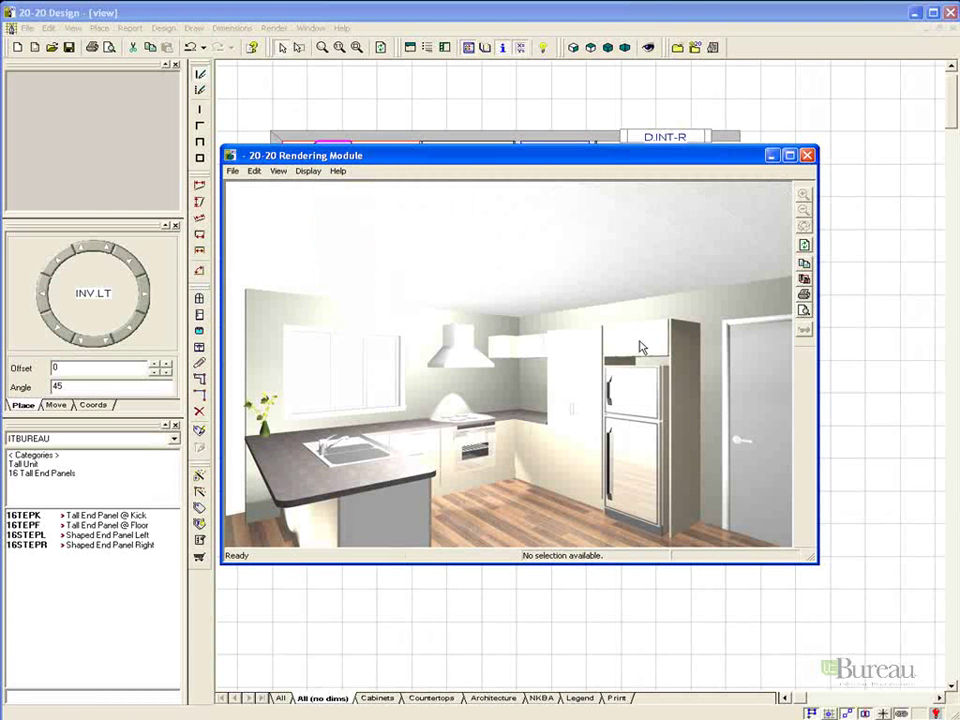
{"action": "left_click", "coordinate": [805, 247]}
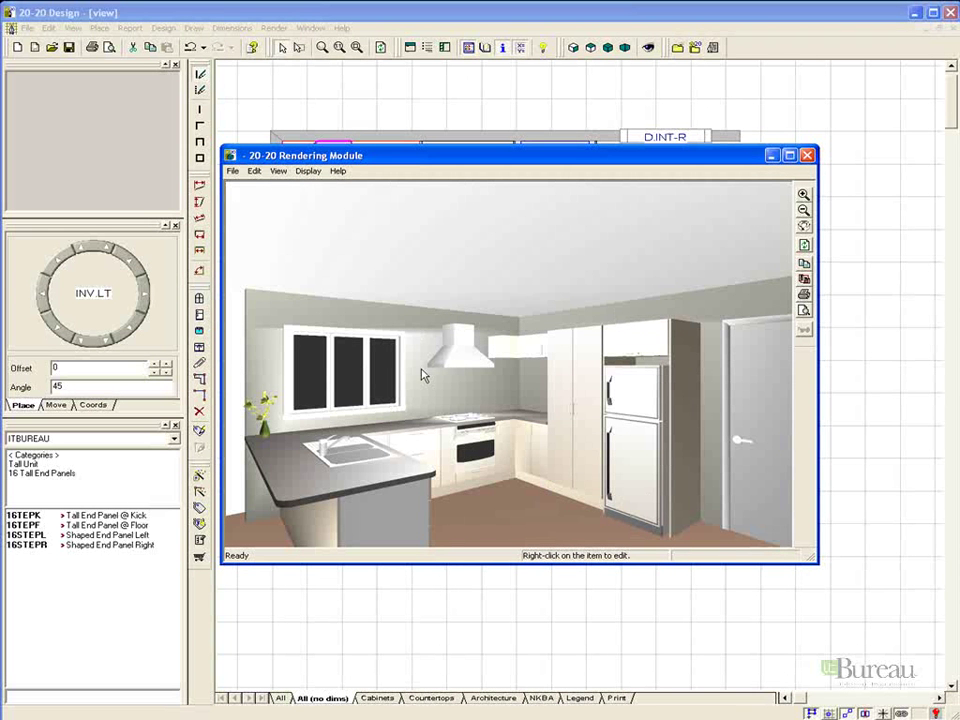
{"action": "left_click", "coordinate": [308, 172]}
{"action": "left_click", "coordinate": [337, 339]}
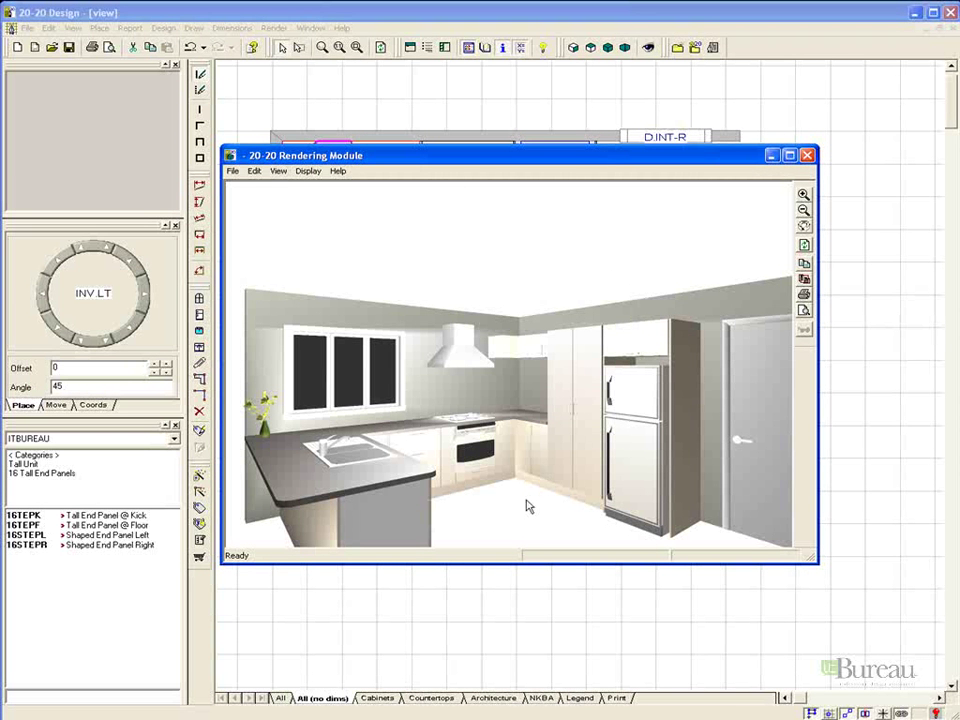
Keep the ceiling light at 60 watts in the Lighting settings and apply them.
{"action": "left_click", "coordinate": [278, 172]}
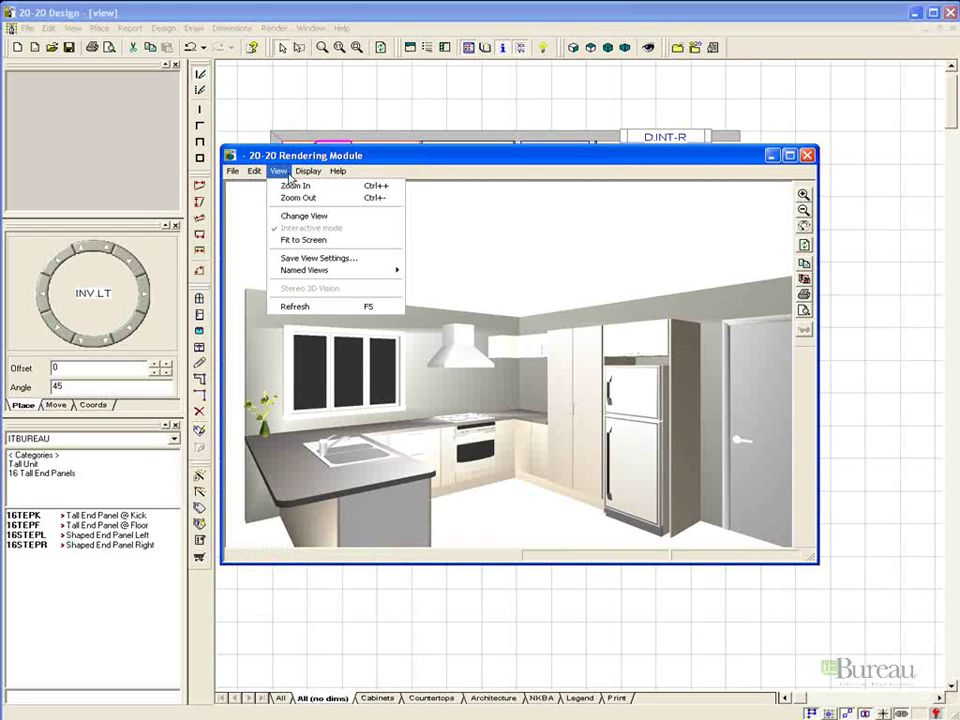
{"action": "left_click", "coordinate": [308, 171]}
{"action": "left_click", "coordinate": [315, 356]}
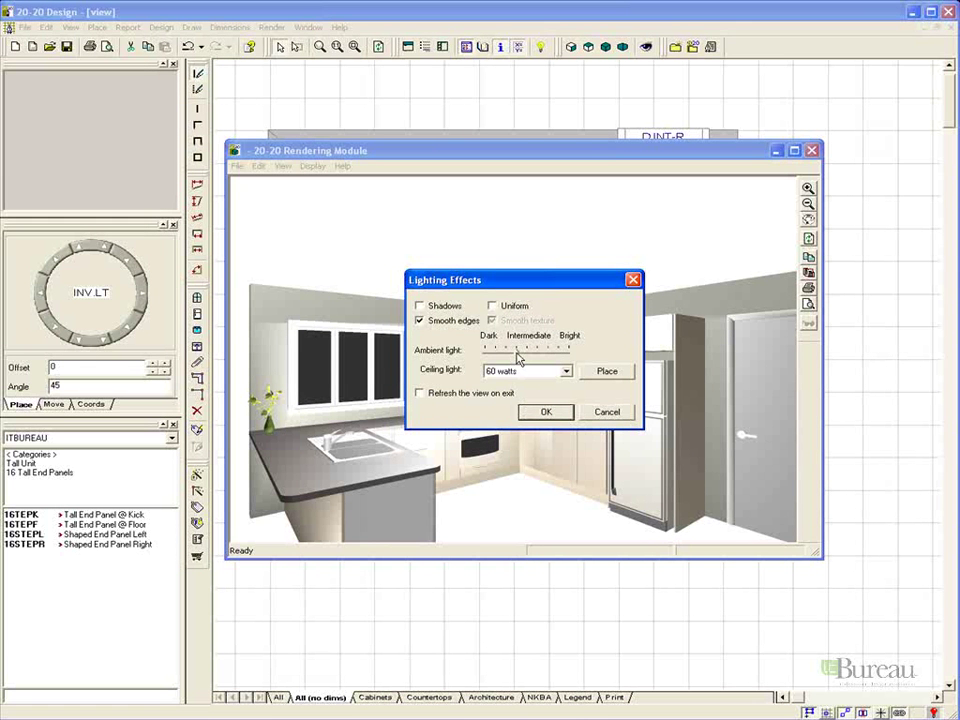
{"action": "left_click", "coordinate": [565, 372]}
{"action": "left_click", "coordinate": [566, 372]}
{"action": "left_click", "coordinate": [547, 413]}
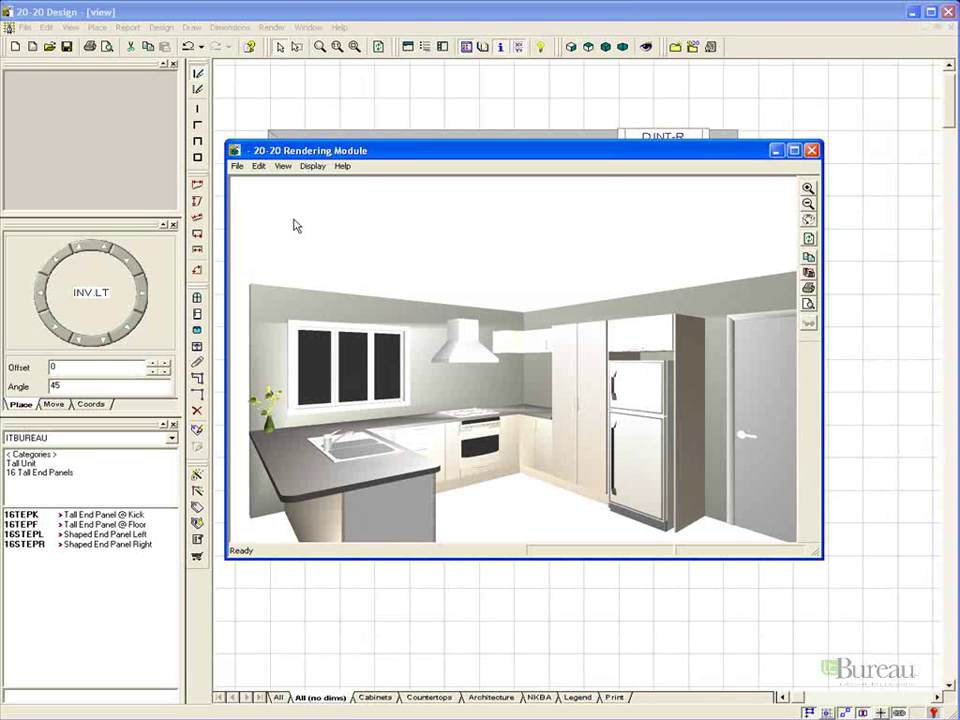
Switch from Hidden Lines to Texture with Edges, redraw, and turn Show Ceiling/Floor back on.
{"action": "left_click", "coordinate": [312, 167]}
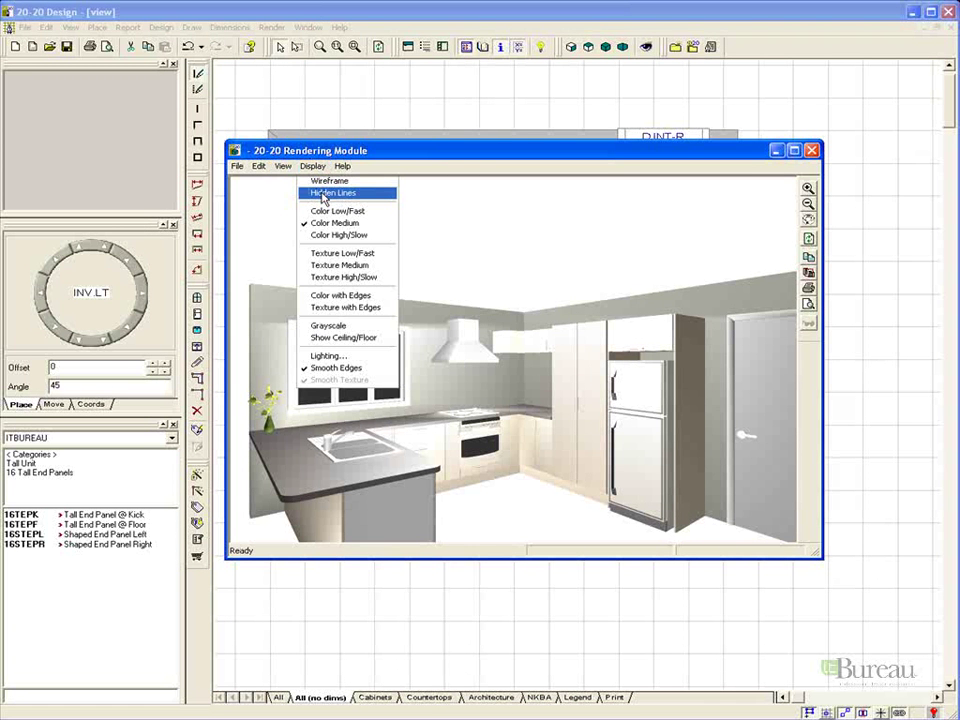
{"action": "left_click", "coordinate": [334, 195]}
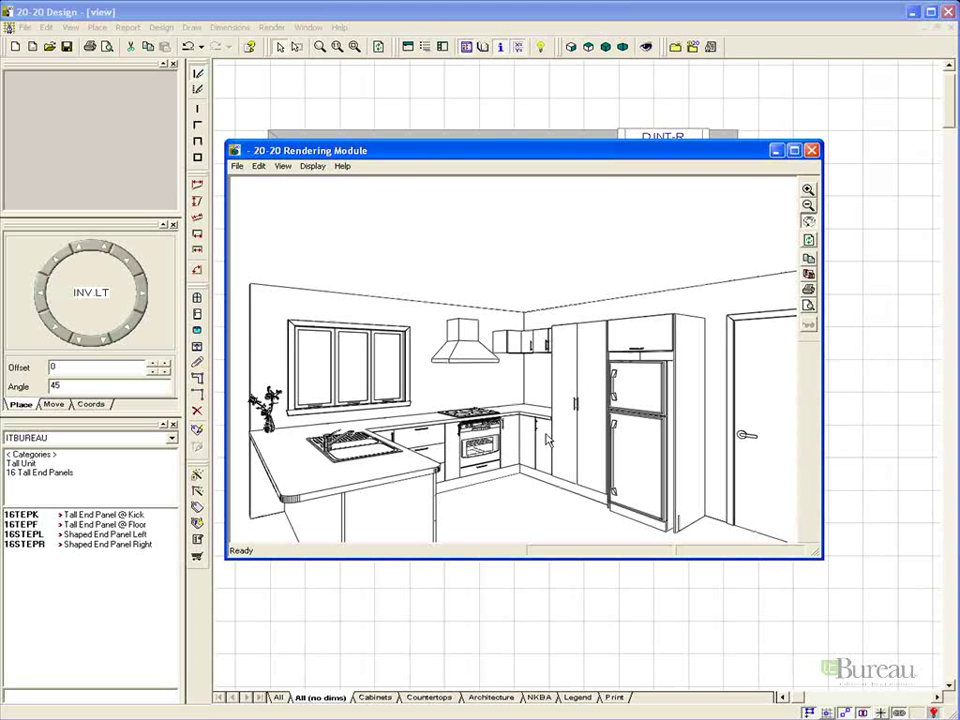
{"action": "left_click", "coordinate": [308, 167]}
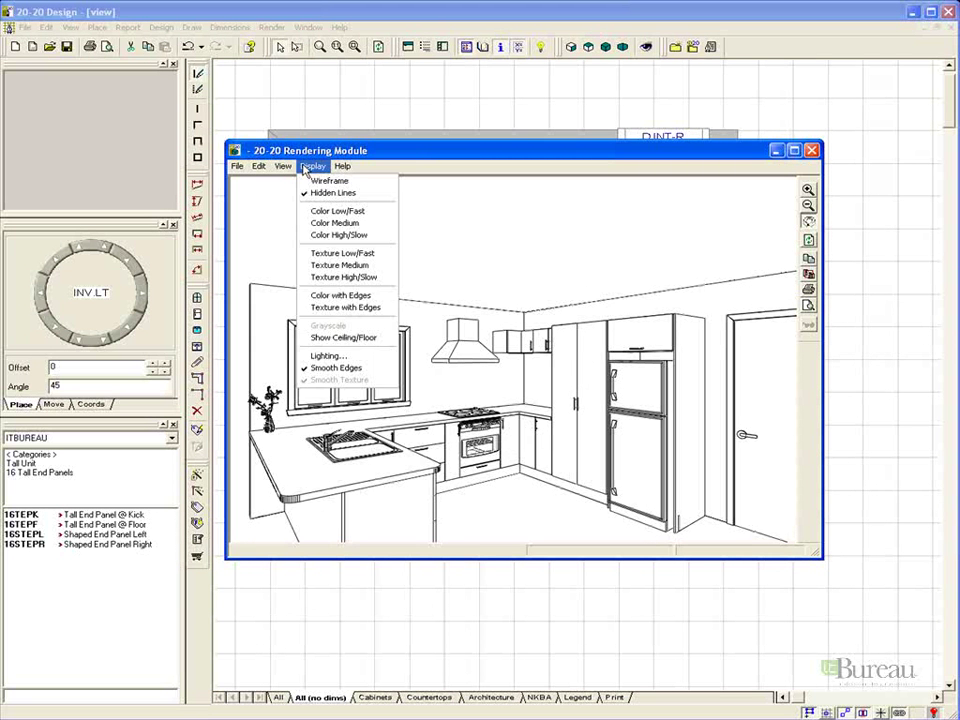
{"action": "left_click", "coordinate": [341, 308]}
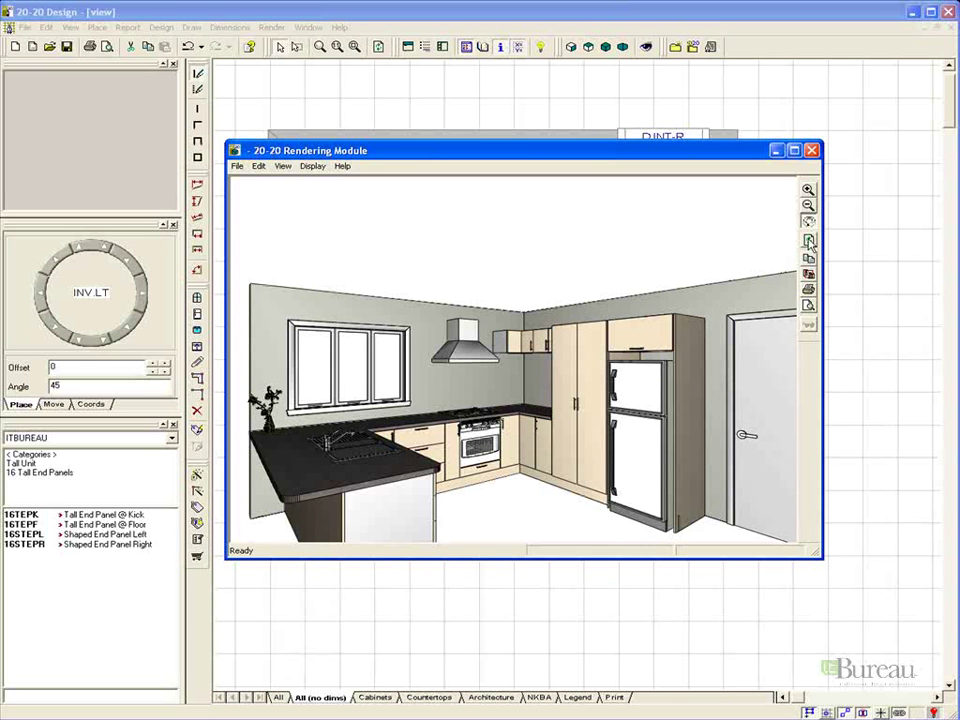
{"action": "left_click", "coordinate": [808, 240]}
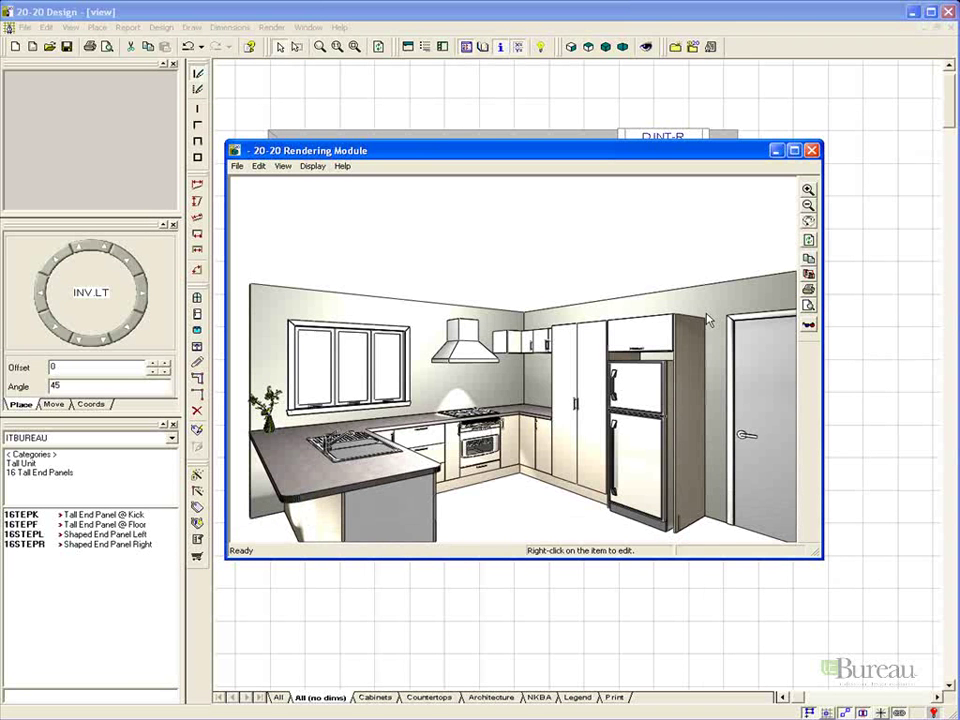
{"action": "left_click", "coordinate": [311, 166]}
{"action": "left_click", "coordinate": [324, 339]}
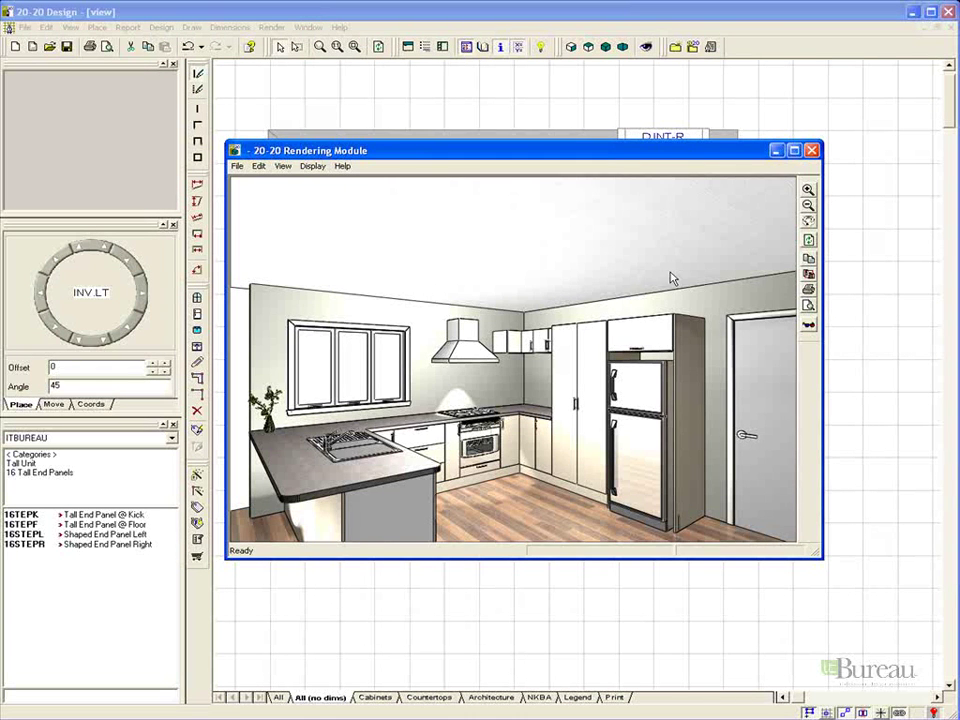
Close the Rendering Module and create a Texture High/Slow panorama with the viewer placed on the kitchen floor.
{"action": "left_click", "coordinate": [811, 150]}
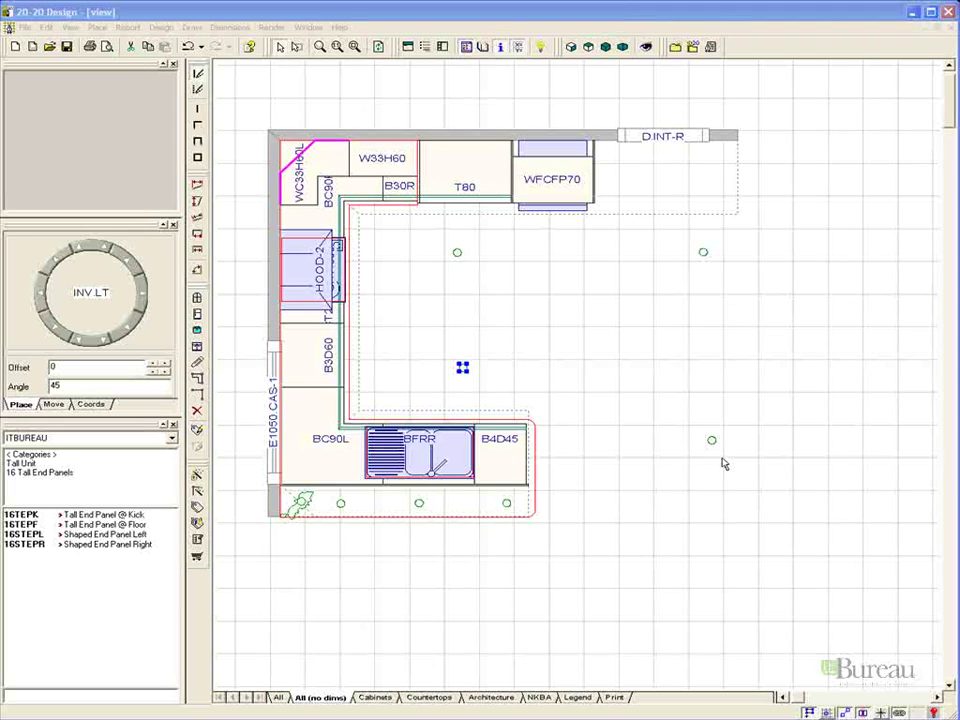
{"action": "left_click", "coordinate": [646, 48]}
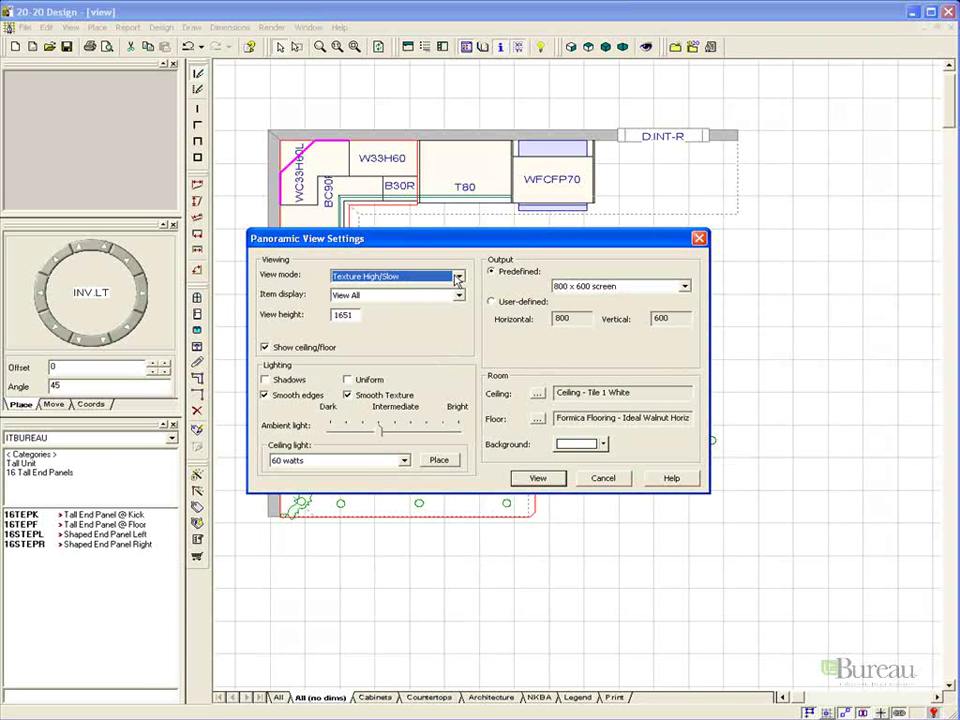
{"action": "left_click", "coordinate": [457, 279]}
{"action": "left_click", "coordinate": [446, 338]}
{"action": "left_click", "coordinate": [537, 478]}
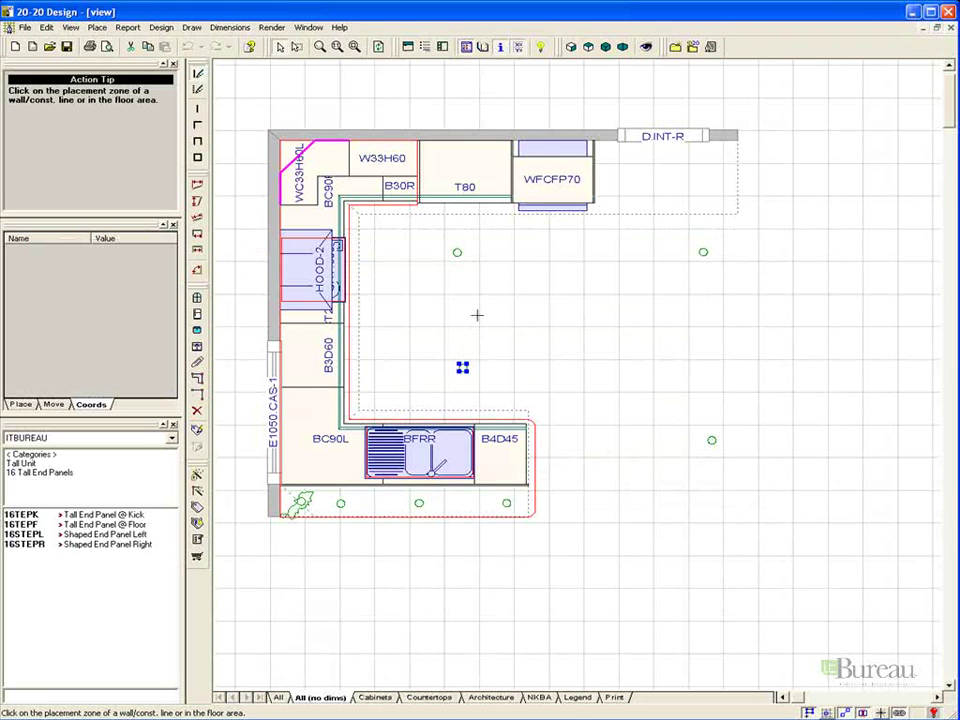
{"action": "left_click", "coordinate": [476, 311]}
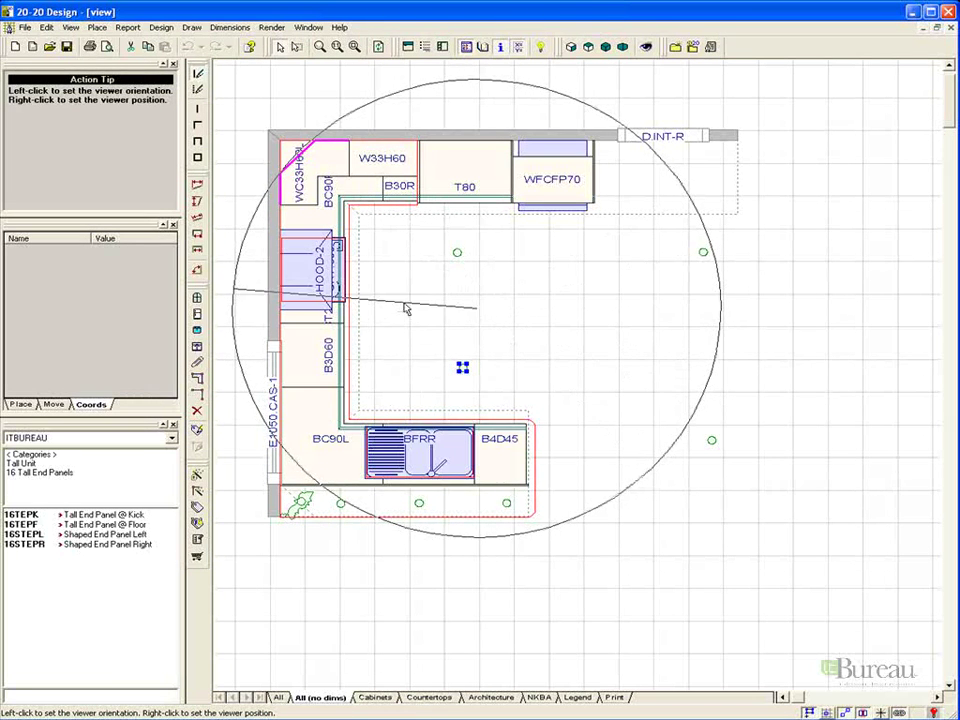
{"action": "left_click", "coordinate": [427, 257]}
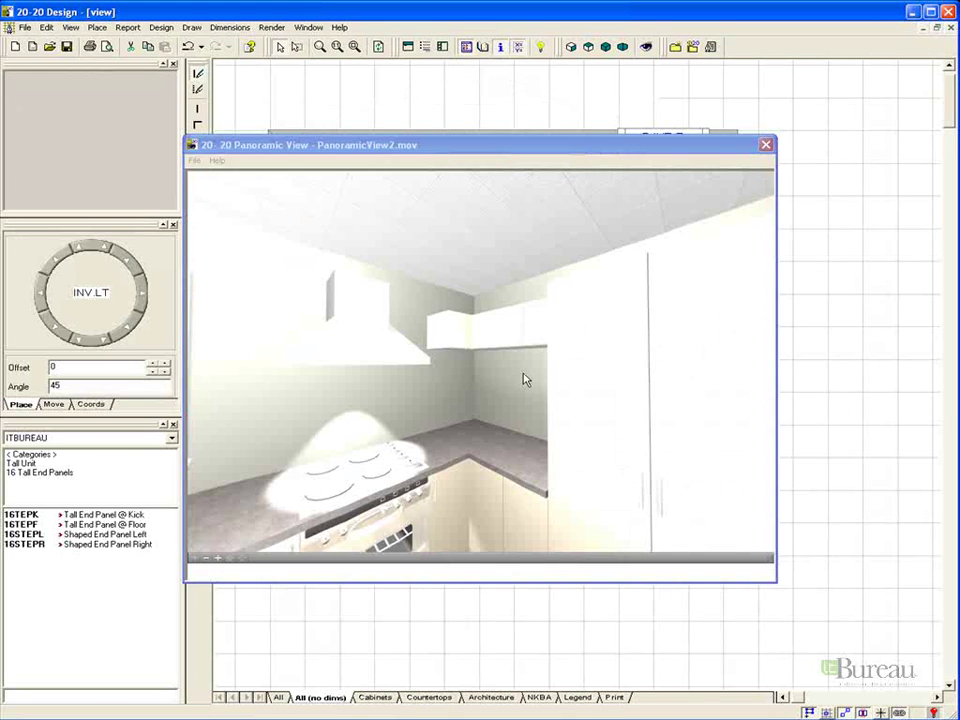
Rotate the panorama toward the fridge, zoom toward the doorway, and save it as a .mov movie.
{"action": "mouse_move", "coordinate": [526, 380]}
{"action": "left_mouse_down"}
{"action": "mouse_move", "coordinate": [570, 377]}
{"action": "mouse_move", "coordinate": [666, 403]}
{"action": "mouse_move", "coordinate": [670, 420]}
{"action": "mouse_move", "coordinate": [658, 441]}
{"action": "mouse_move", "coordinate": [621, 454]}
{"action": "mouse_move", "coordinate": [496, 409]}
{"action": "mouse_move", "coordinate": [561, 360]}
{"action": "mouse_move", "coordinate": [569, 383]}
{"action": "mouse_move", "coordinate": [606, 386]}
{"action": "mouse_move", "coordinate": [508, 385]}
{"action": "left_mouse_up"}
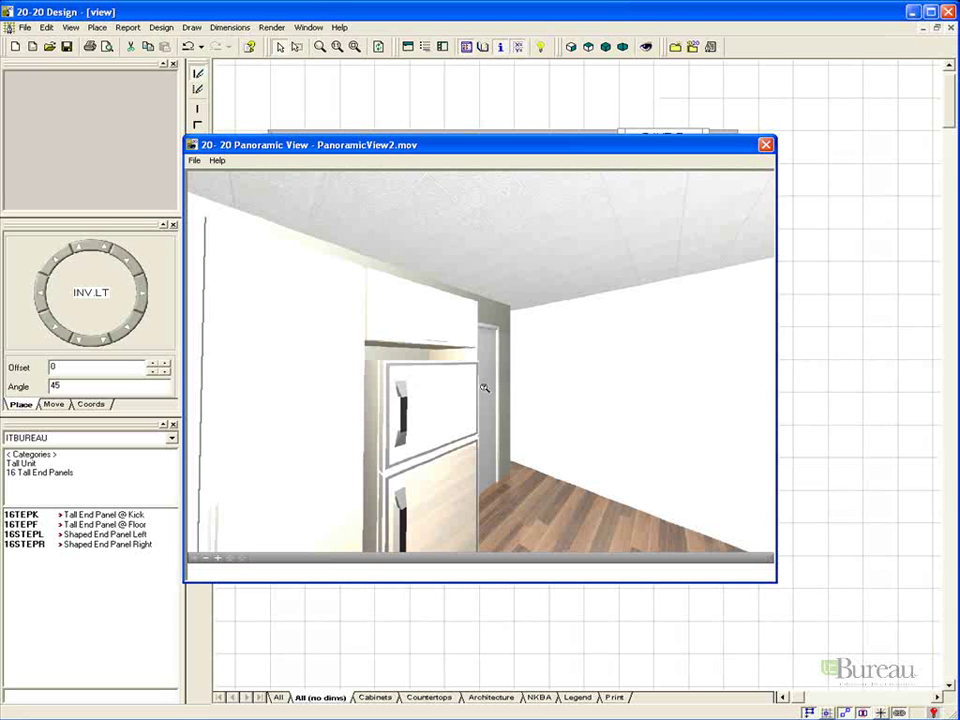
{"action": "key", "text": "shift"}
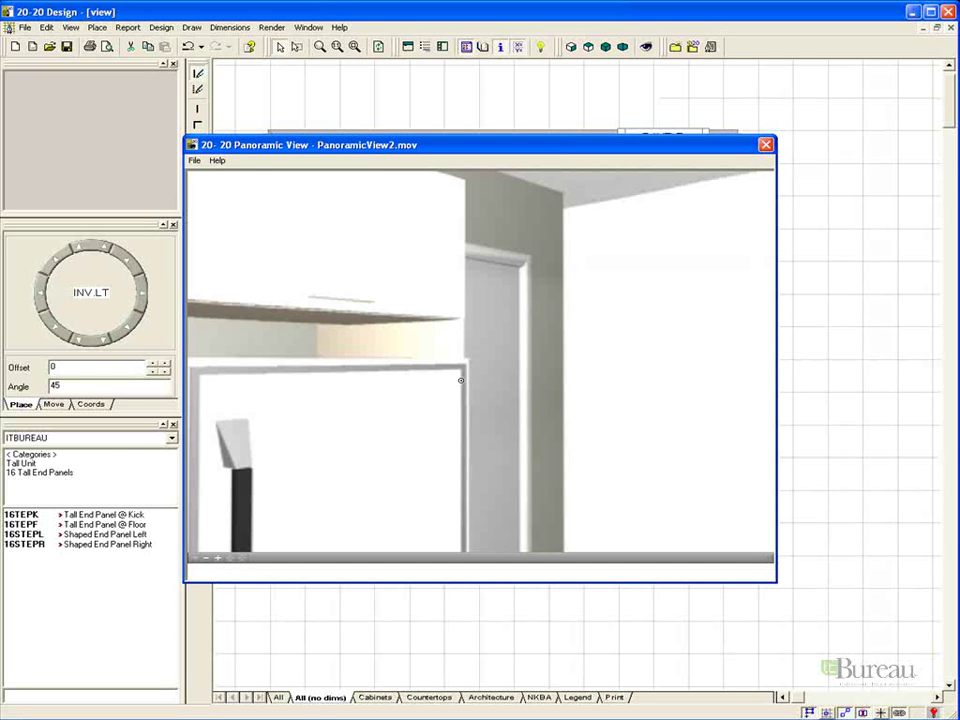
{"action": "left_click", "coordinate": [195, 160]}
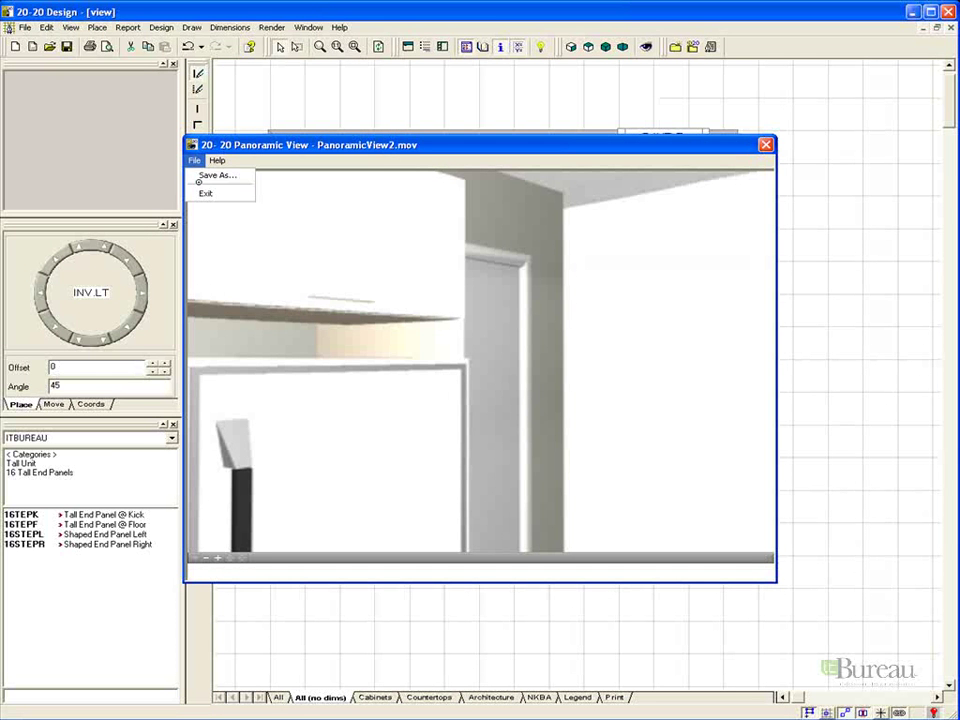
{"action": "left_click", "coordinate": [205, 176]}
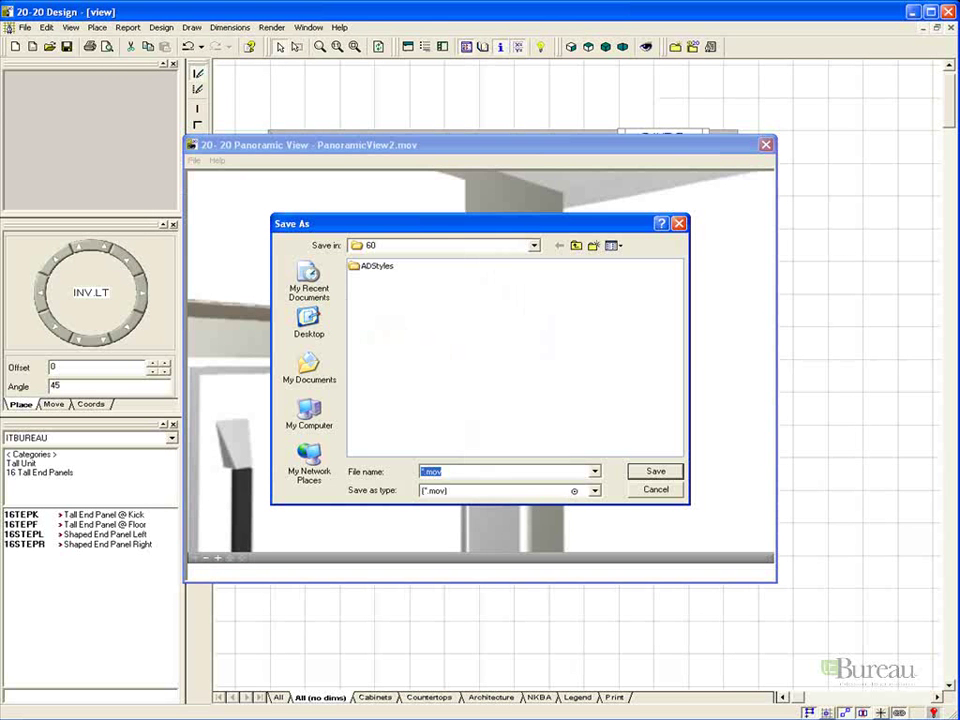
{"action": "left_click", "coordinate": [595, 492]}
{"action": "left_click", "coordinate": [590, 501]}
{"action": "left_click", "coordinate": [505, 471]}
{"action": "left_click", "coordinate": [648, 476]}
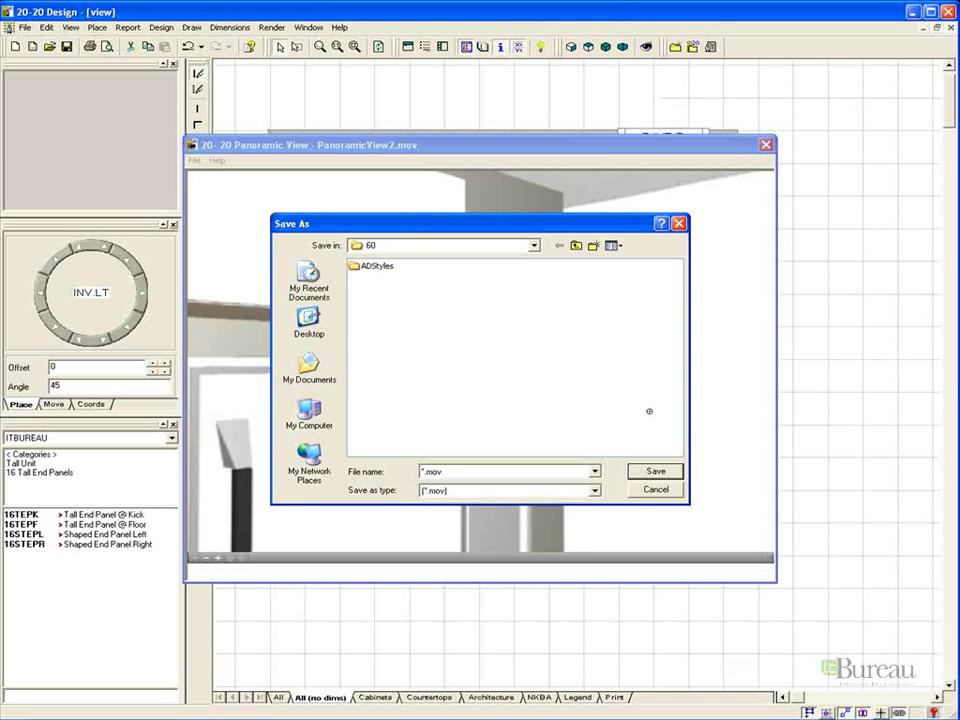